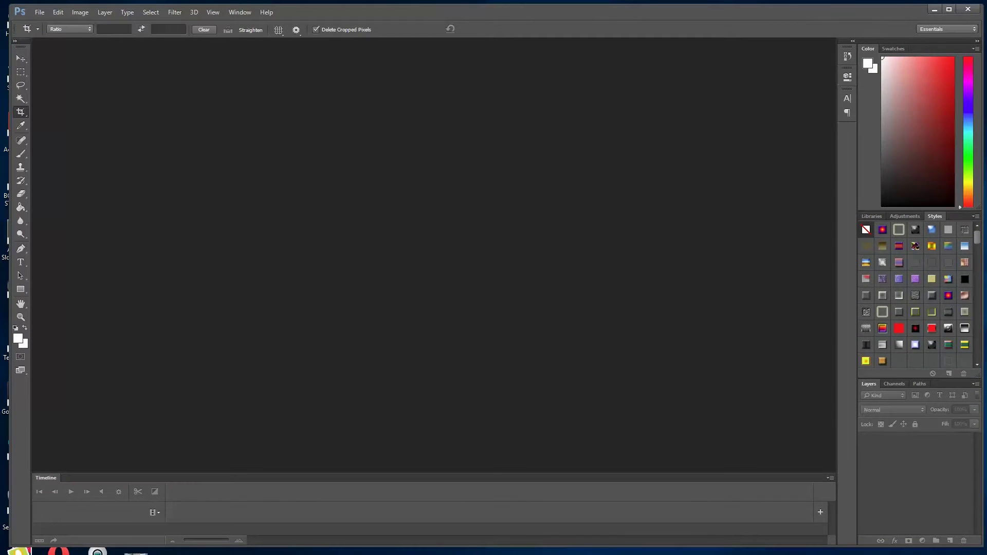
- Open the portrait photo from the desktop and crop away both sides so the frame closes in on the man
{"action": "left_click_drag", "start_coordinate": [986, 288], "coordinate": [384, 220]}
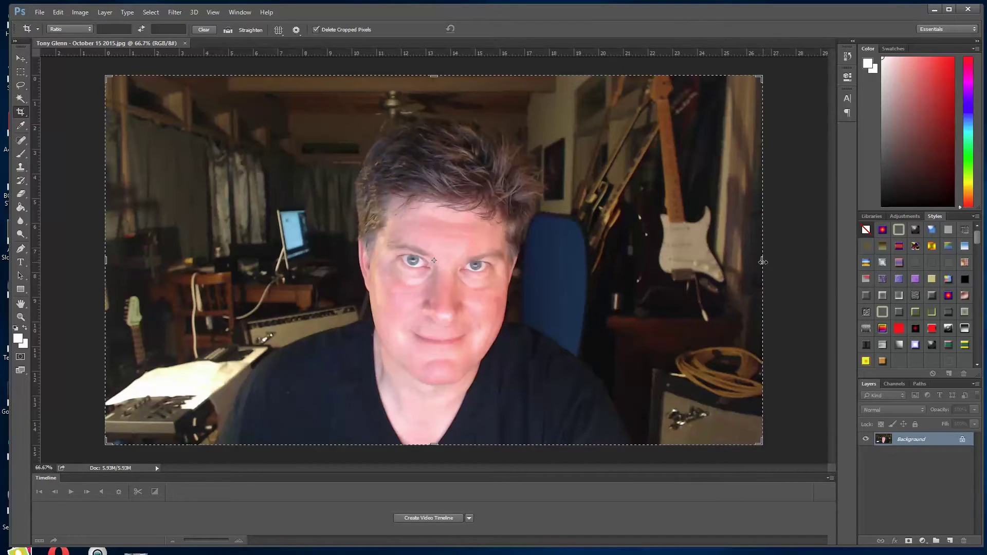
{"action": "left_click_drag", "start_coordinate": [763, 261], "coordinate": [666, 273]}
{"action": "left_click_drag", "start_coordinate": [199, 261], "coordinate": [297, 257]}
{"action": "left_click_drag", "start_coordinate": [569, 260], "coordinate": [574, 259]}
{"action": "key", "text": "Return"}
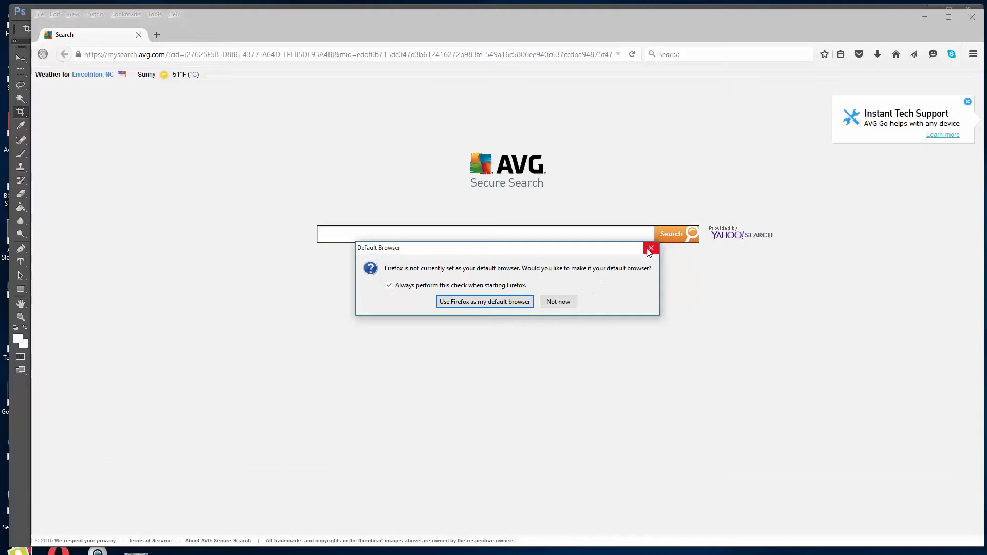
- In Firefox, decline making it the default browser, search Google for "wallpapers wide" and open the WallpapersWide.com site
{"action": "left_click", "coordinate": [558, 302]}
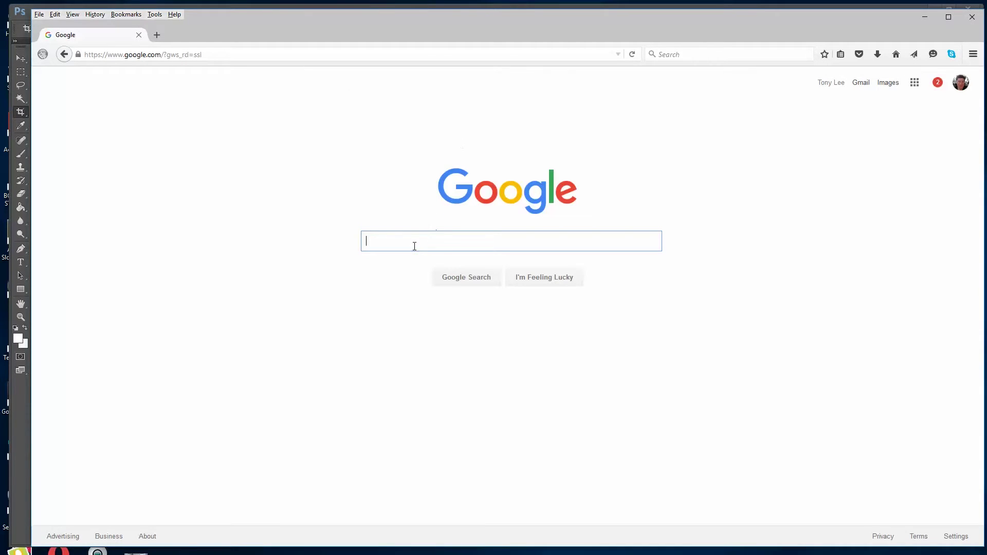
{"action": "type", "text": "wal"}
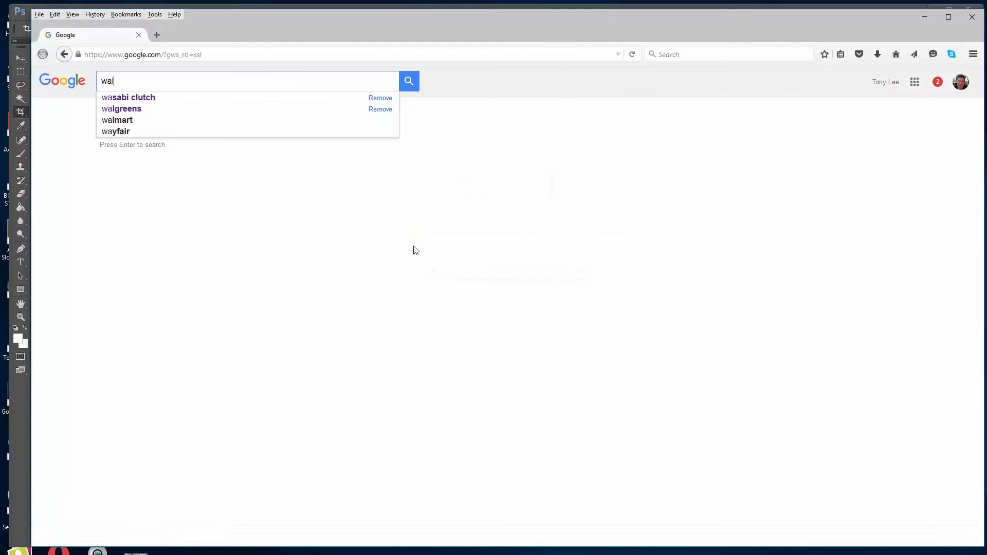
{"action": "type", "text": "lpapers wide"}
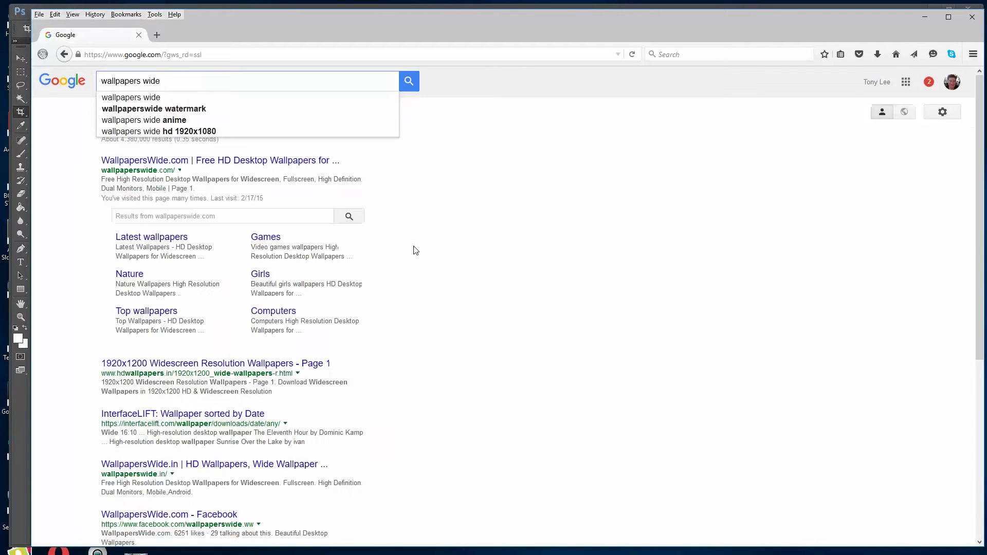
{"action": "key", "text": "Return"}
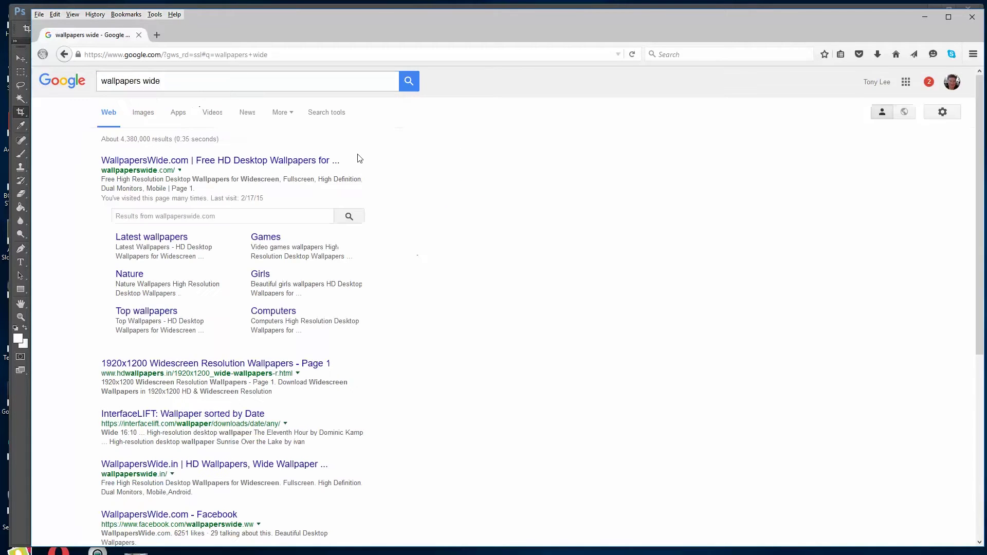
{"action": "left_click", "coordinate": [164, 161]}
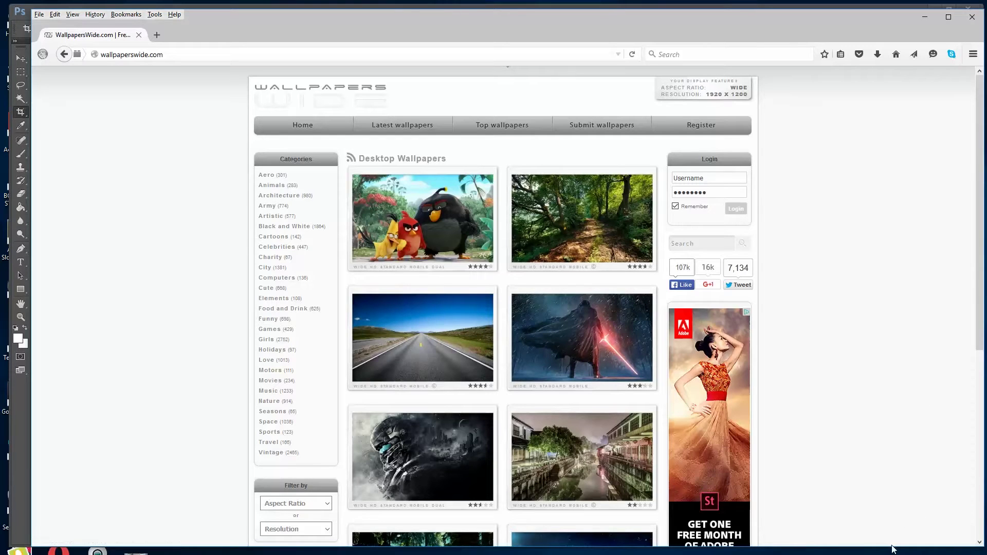
- Search the site for "background" and open the Black Background Wood wallpaper on the second results page
{"action": "left_click_drag", "start_coordinate": [892, 548], "coordinate": [892, 540]}
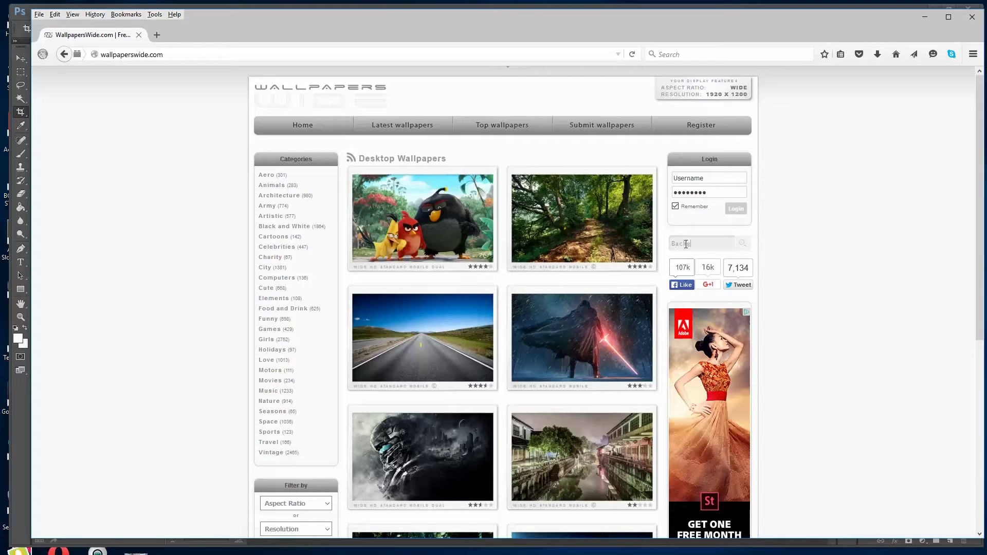
{"action": "left_click", "coordinate": [742, 245]}
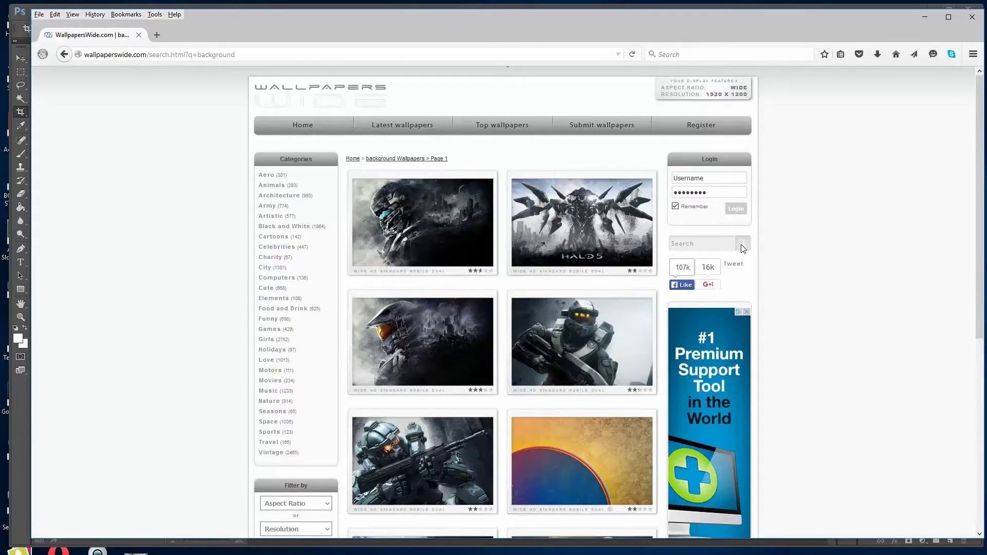
{"action": "left_click_drag", "start_coordinate": [980, 146], "coordinate": [970, 348]}
{"action": "left_click", "coordinate": [473, 464]}
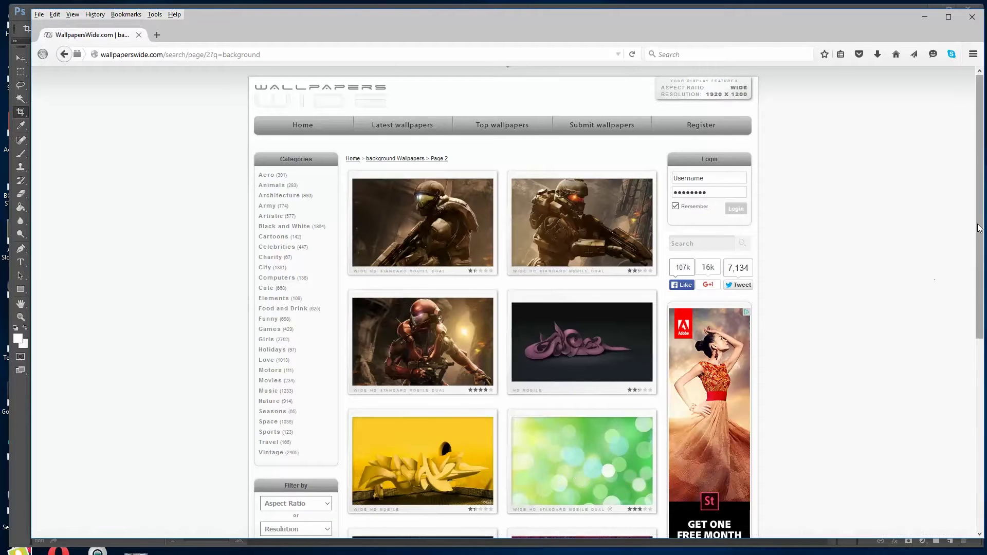
{"action": "scroll", "coordinate": [512, 333], "scroll_direction": "down", "scroll_amount": 5}
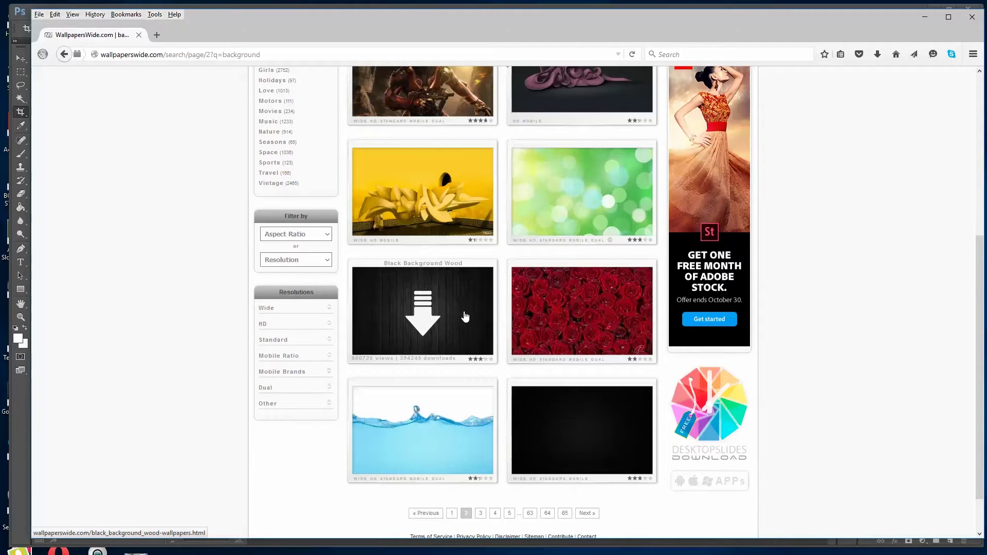
{"action": "left_click", "coordinate": [459, 334]}
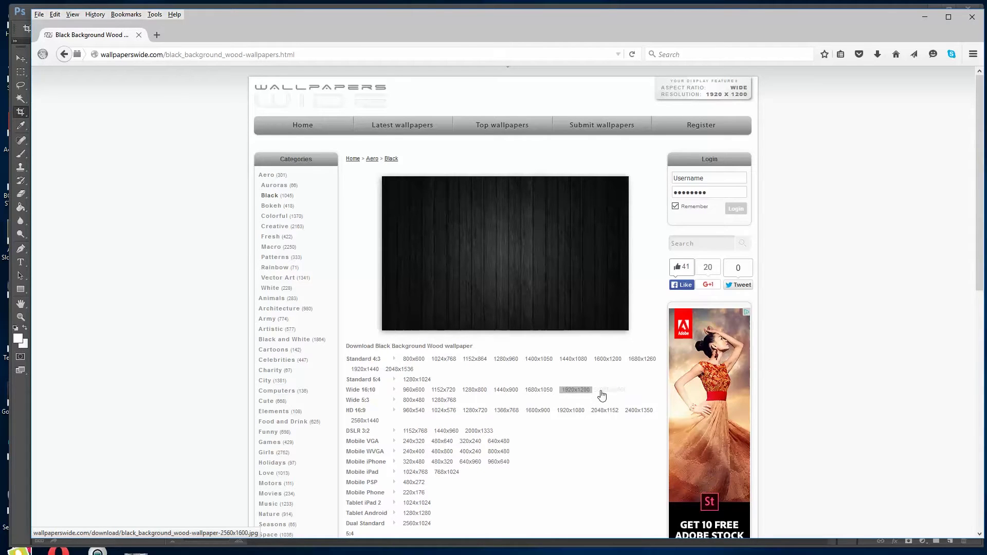
- Download the Black Background Wood wallpaper in the 1920x1200 size, saving the file, and show all downloads
{"action": "left_click", "coordinate": [576, 390]}
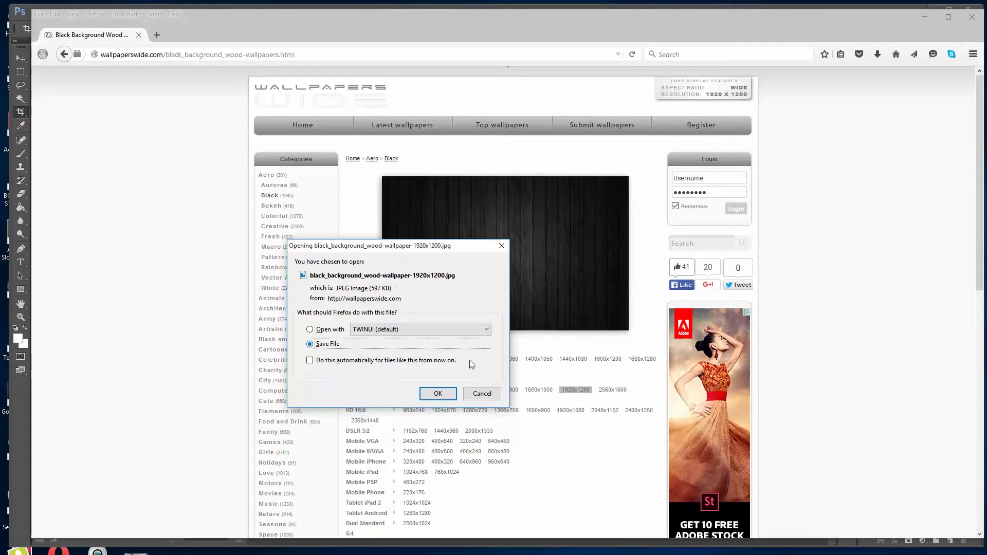
{"action": "left_click", "coordinate": [440, 399]}
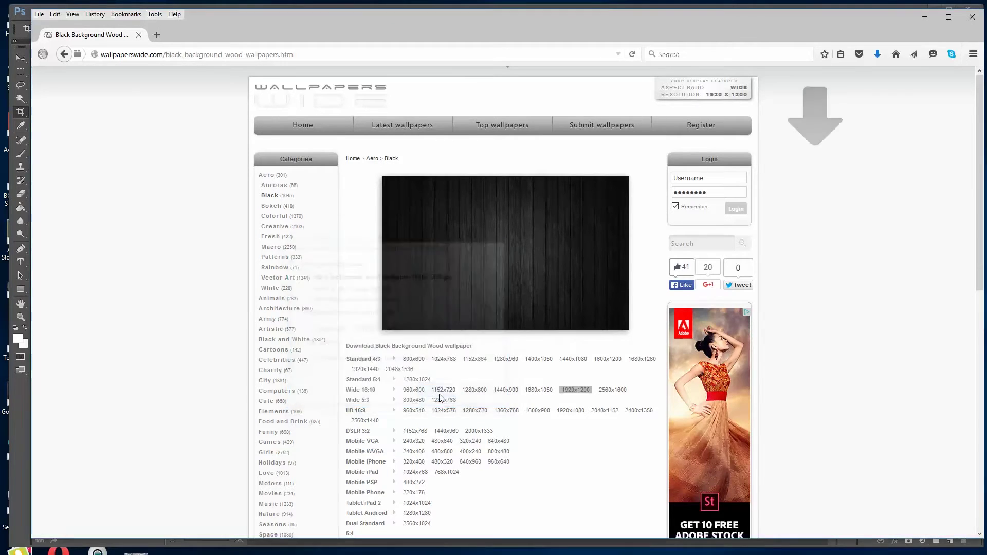
{"action": "left_click", "coordinate": [878, 53]}
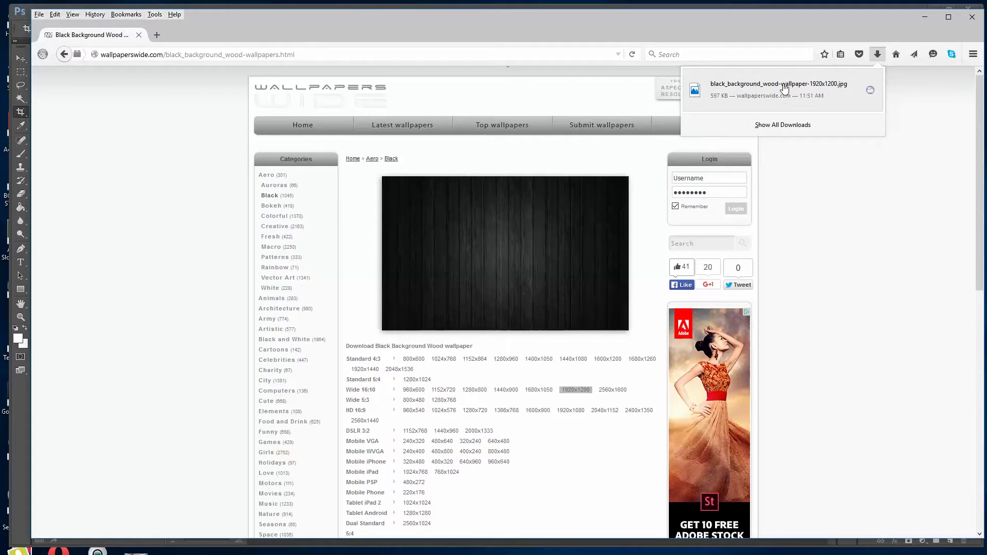
{"action": "left_click", "coordinate": [783, 125]}
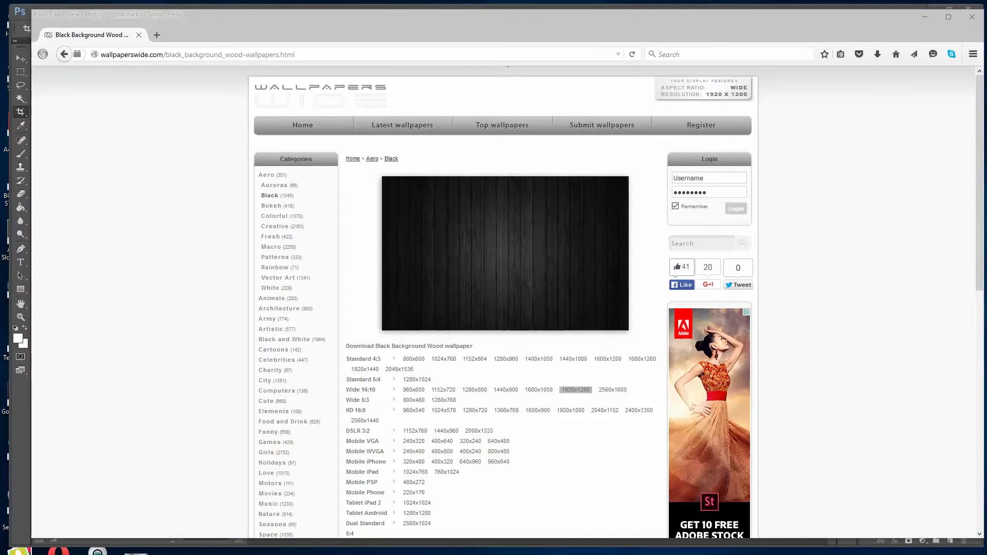
- Switch back to Photoshop and open black_background_wood-wallpaper-1920x1200.jpg from the Downloads folder, listing files in details view sorted by date
{"action": "left_click", "coordinate": [923, 16]}
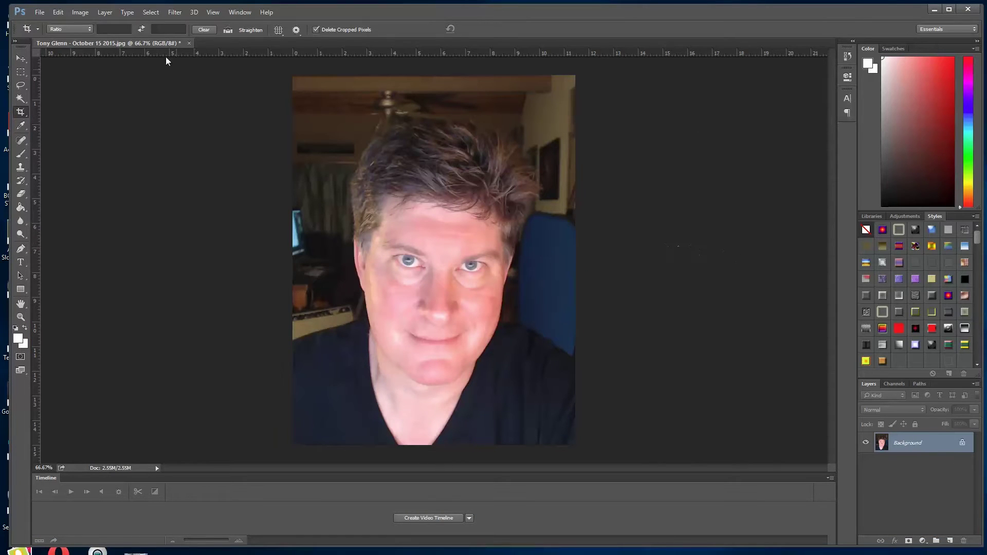
{"action": "left_click", "coordinate": [40, 14]}
{"action": "left_click", "coordinate": [47, 33]}
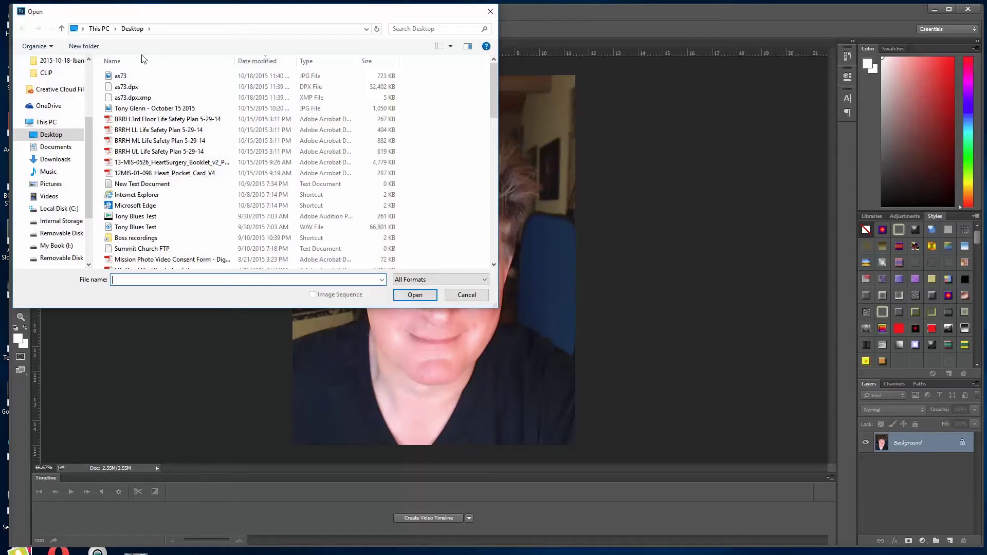
{"action": "left_click", "coordinate": [55, 159]}
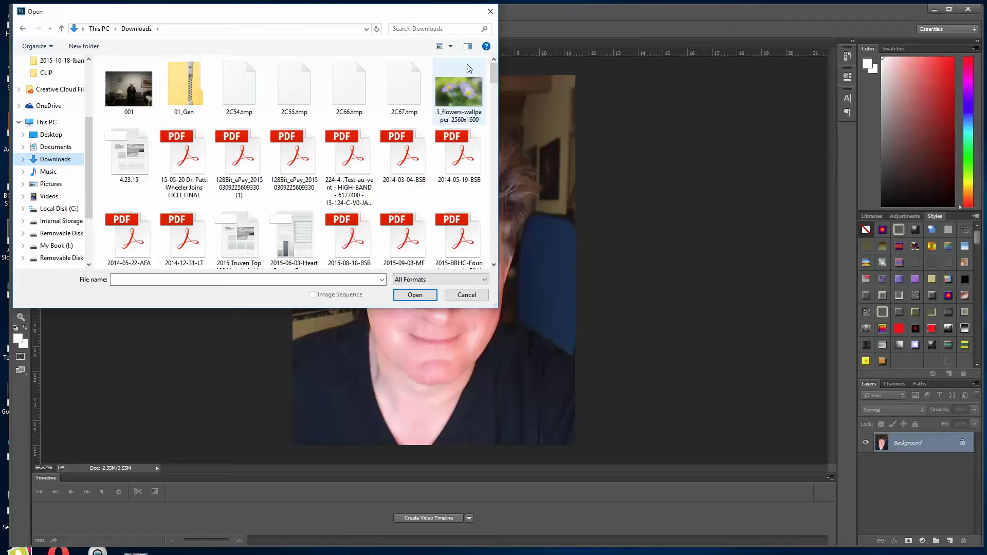
{"action": "left_click", "coordinate": [450, 46]}
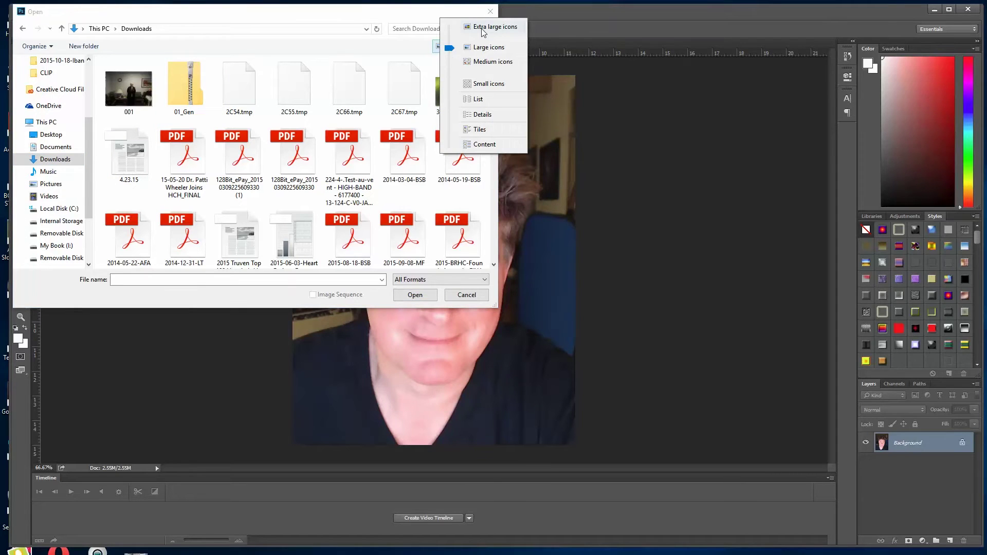
{"action": "left_click", "coordinate": [480, 114]}
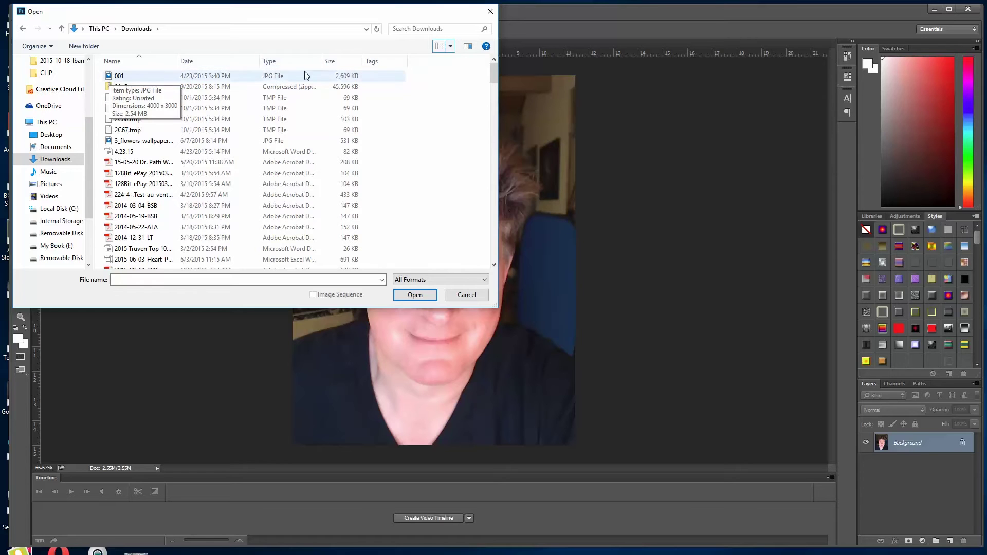
{"action": "left_click", "coordinate": [206, 62]}
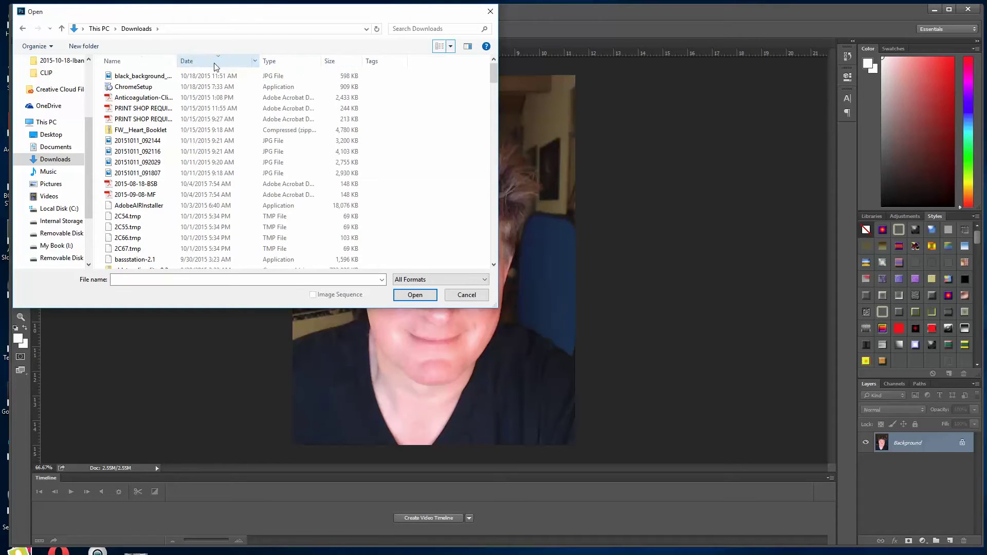
{"action": "left_click", "coordinate": [154, 77]}
{"action": "left_click", "coordinate": [415, 294]}
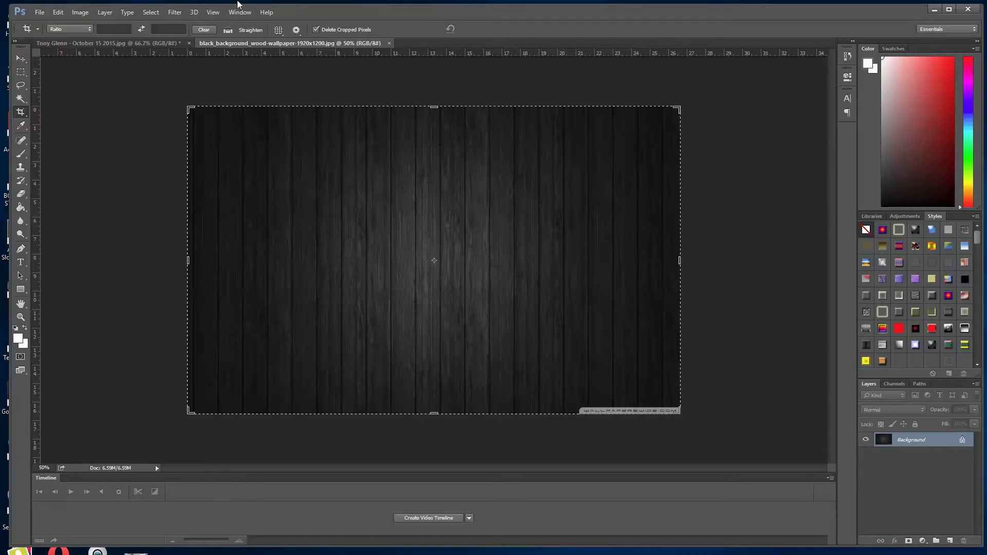
- Check the wood wallpaper's pixel dimensions and resolution without altering them
{"action": "left_click", "coordinate": [80, 12]}
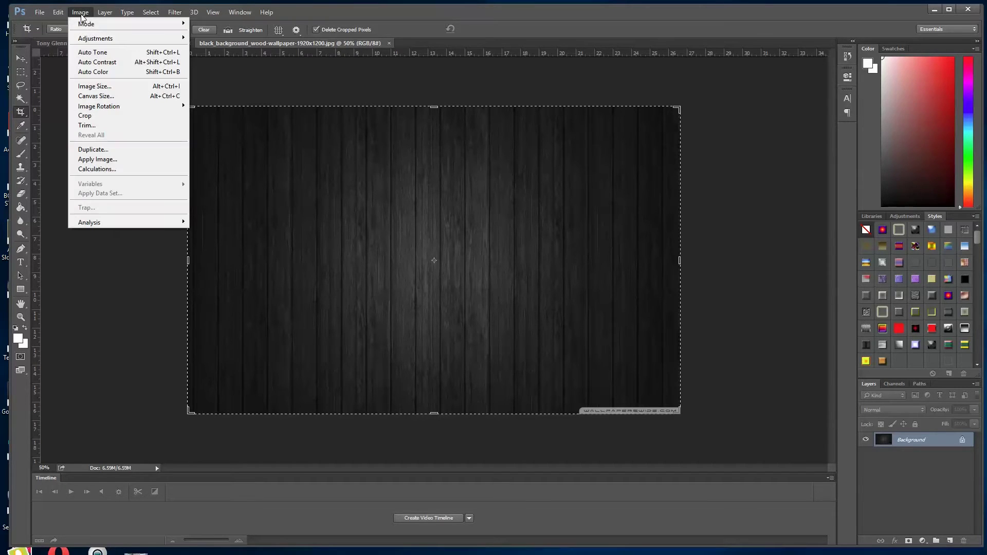
{"action": "left_click", "coordinate": [98, 86]}
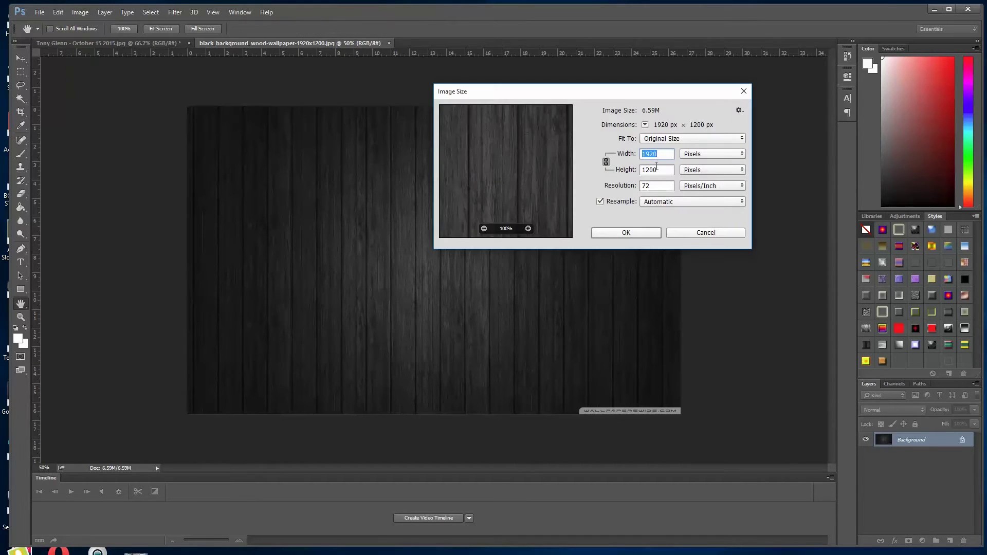
{"action": "left_click", "coordinate": [621, 233]}
{"action": "key", "text": "c"}
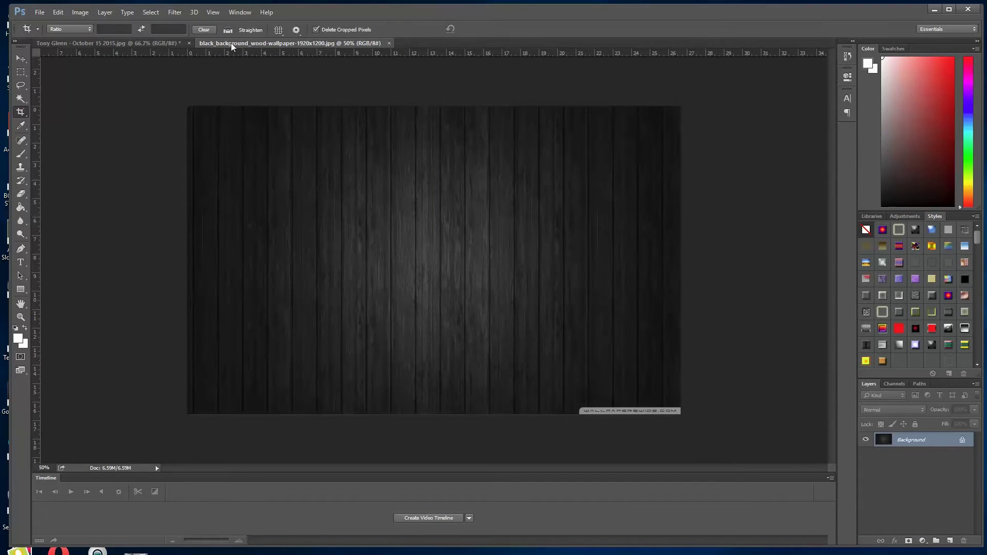
- Crop a thin strip off the upper edge of the portrait photo
{"action": "left_click", "coordinate": [105, 43]}
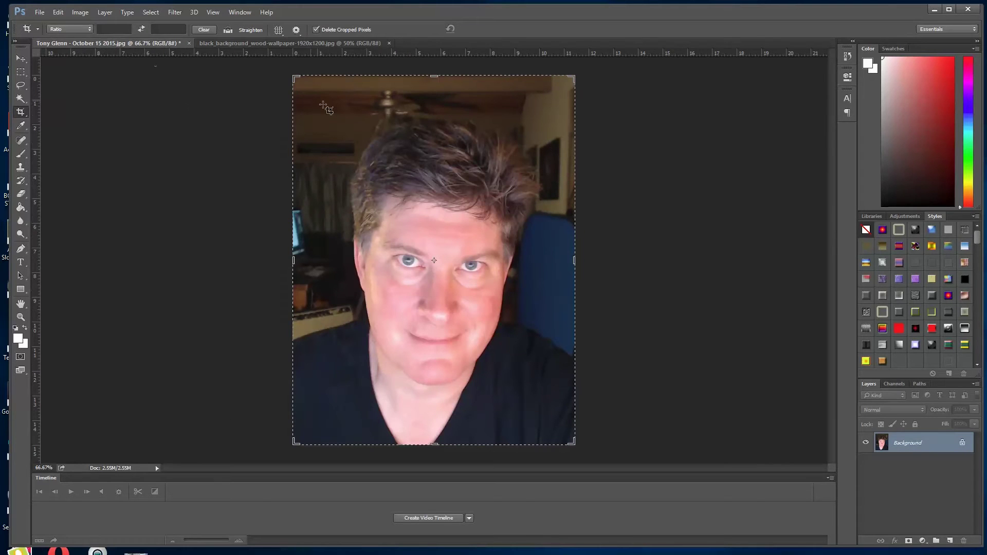
{"action": "left_click_drag", "start_coordinate": [434, 77], "coordinate": [436, 82]}
{"action": "key", "text": "Return"}
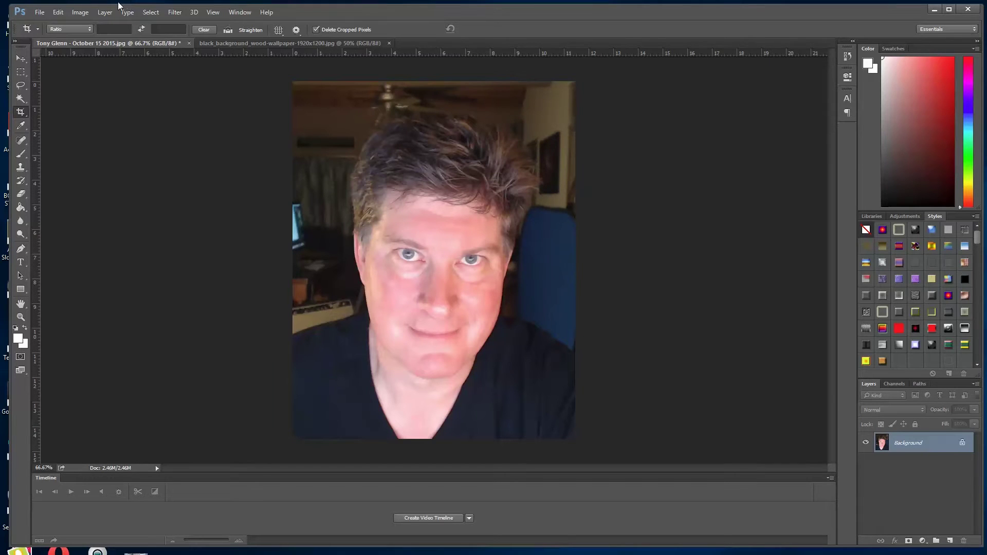
- Convert the portrait photo to Grayscale mode, discarding its color information
{"action": "left_click", "coordinate": [83, 16]}
{"action": "mouse_move", "coordinate": [84, 24]}
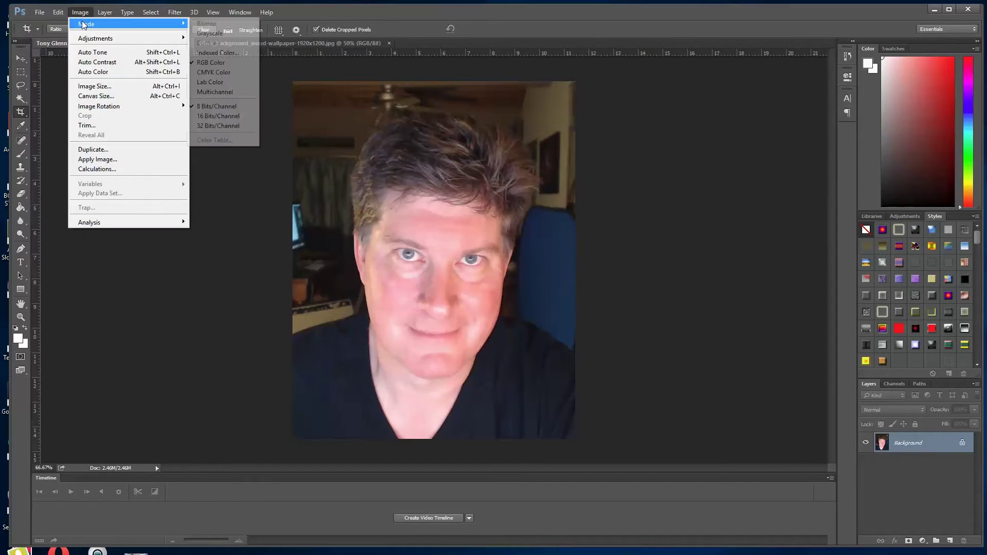
{"action": "left_click", "coordinate": [221, 33]}
{"action": "left_click", "coordinate": [452, 243]}
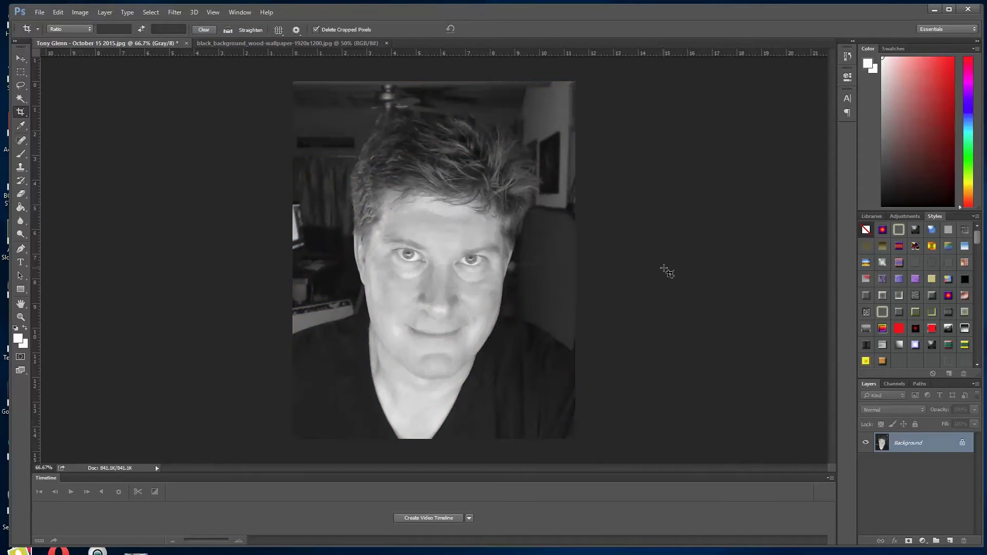
- Copy the entire grayscale portrait and paste it as a new layer into the wood wallpaper document
{"action": "key", "text": "ctrl+a"}
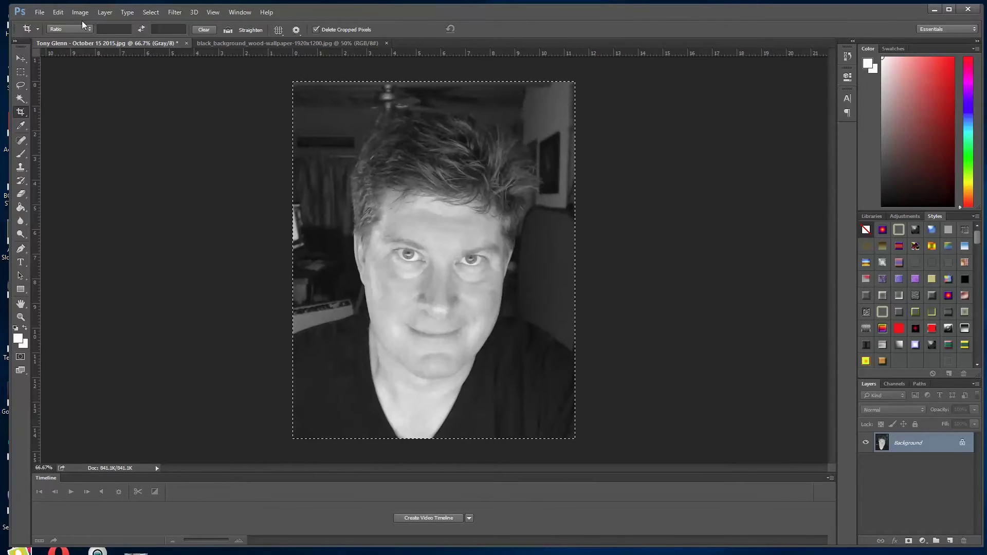
{"action": "left_click", "coordinate": [58, 12]}
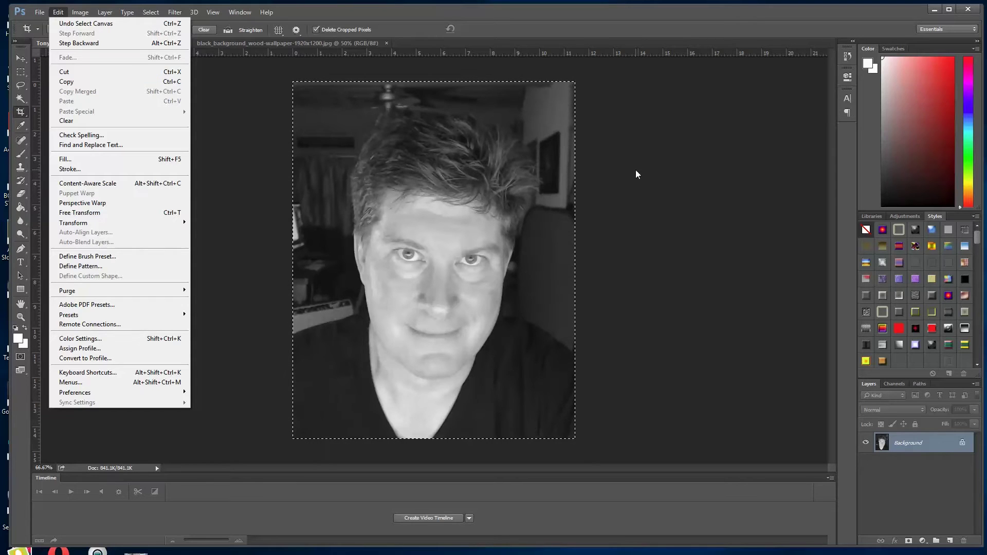
{"action": "left_click", "coordinate": [284, 146]}
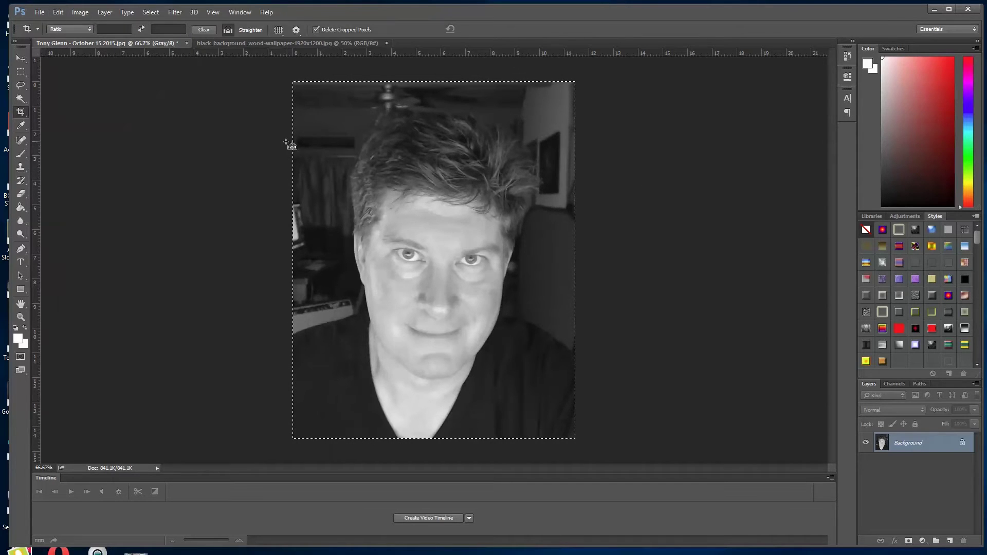
{"action": "left_click", "coordinate": [255, 44]}
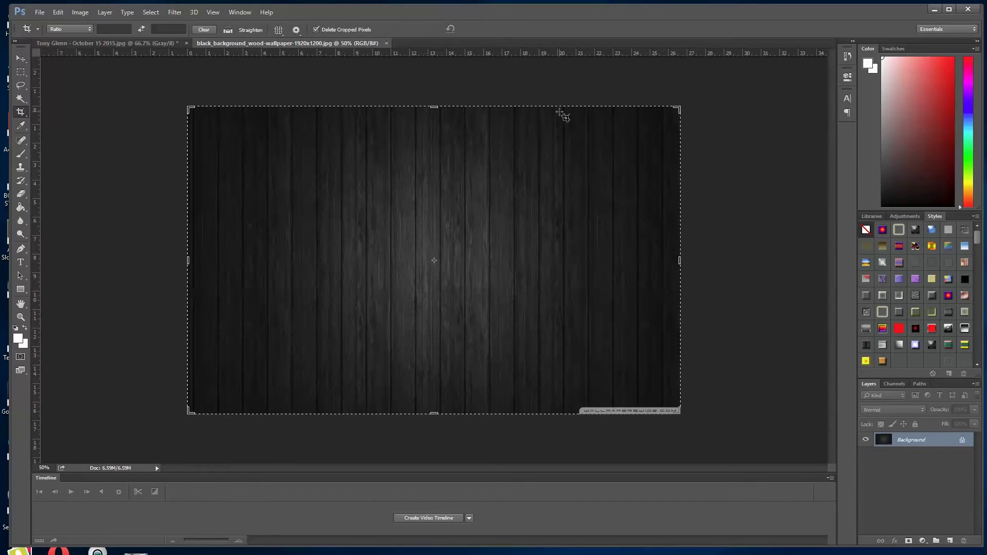
{"action": "key", "text": "ctrl+v"}
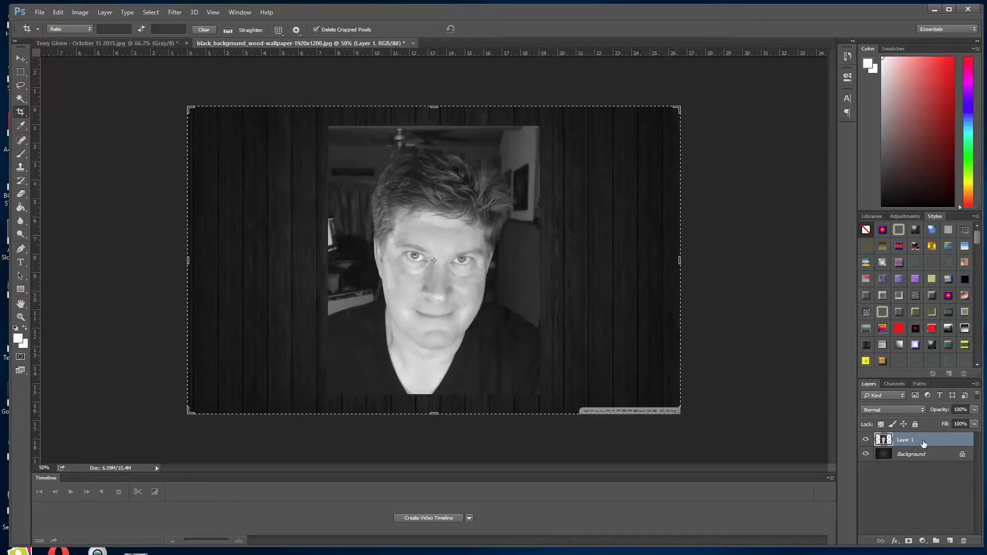
- Scale the portrait layer down proportionally to about 80% and move it up to the middle of the wood background
{"action": "left_click", "coordinate": [922, 457]}
{"action": "left_click", "coordinate": [926, 442]}
{"action": "left_click", "coordinate": [926, 455]}
{"action": "left_click", "coordinate": [926, 442]}
{"action": "left_click", "coordinate": [58, 12]}
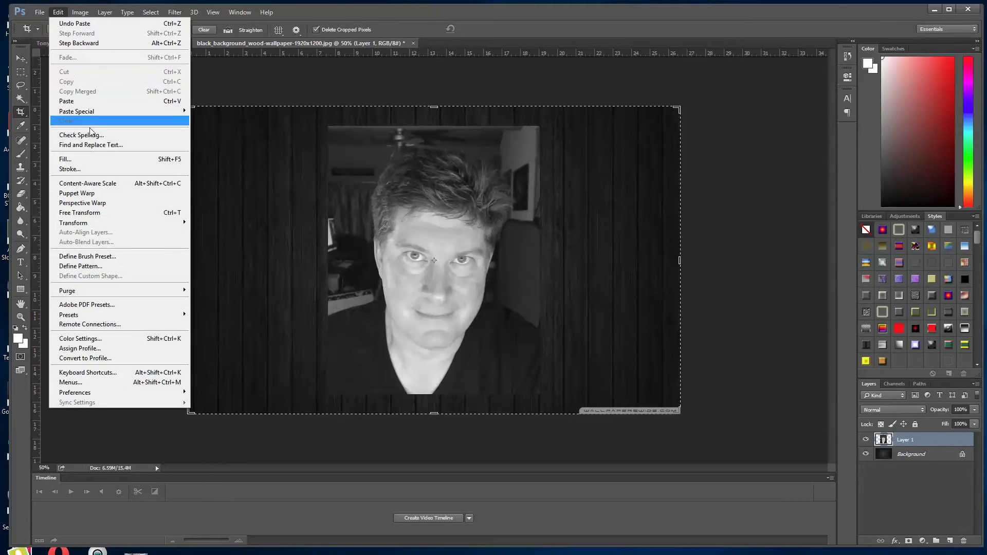
{"action": "mouse_move", "coordinate": [94, 224]}
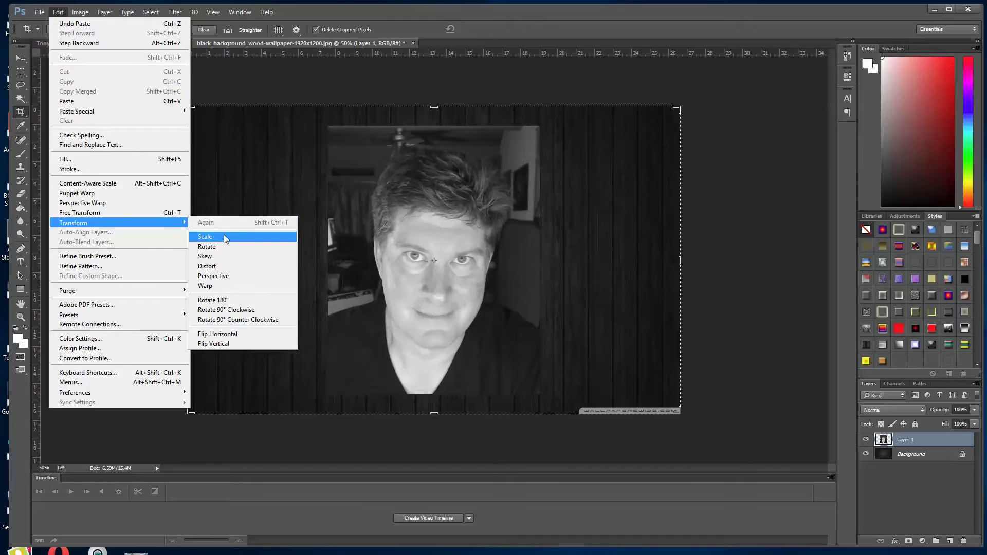
{"action": "left_click", "coordinate": [224, 235]}
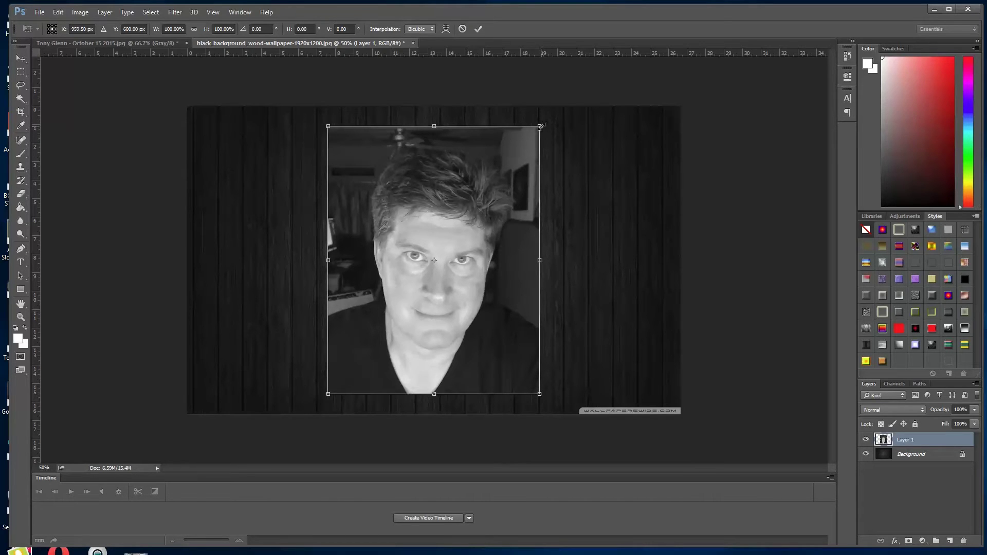
{"action": "left_click_drag", "start_coordinate": [541, 125], "coordinate": [496, 181]}
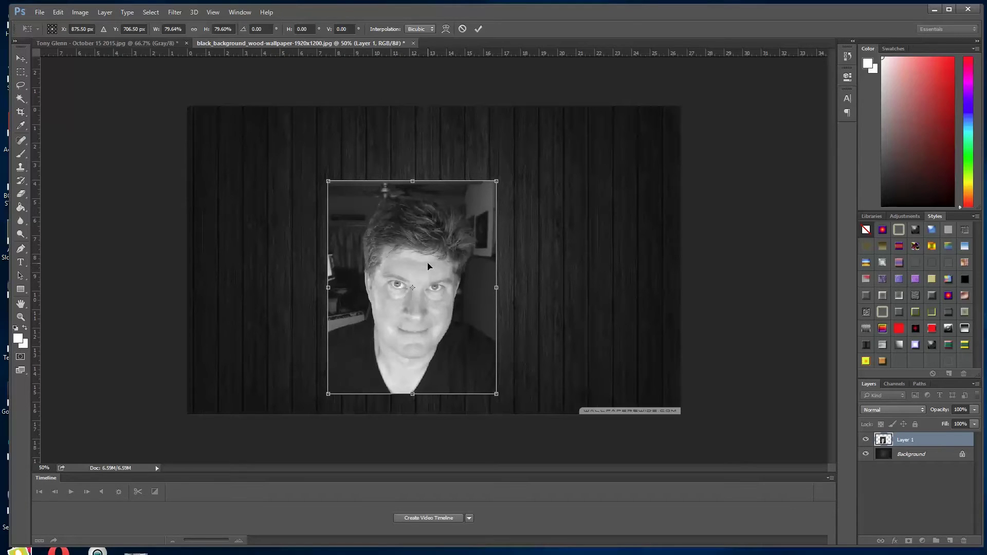
{"action": "key", "text": "Return"}
{"action": "key", "text": "c"}
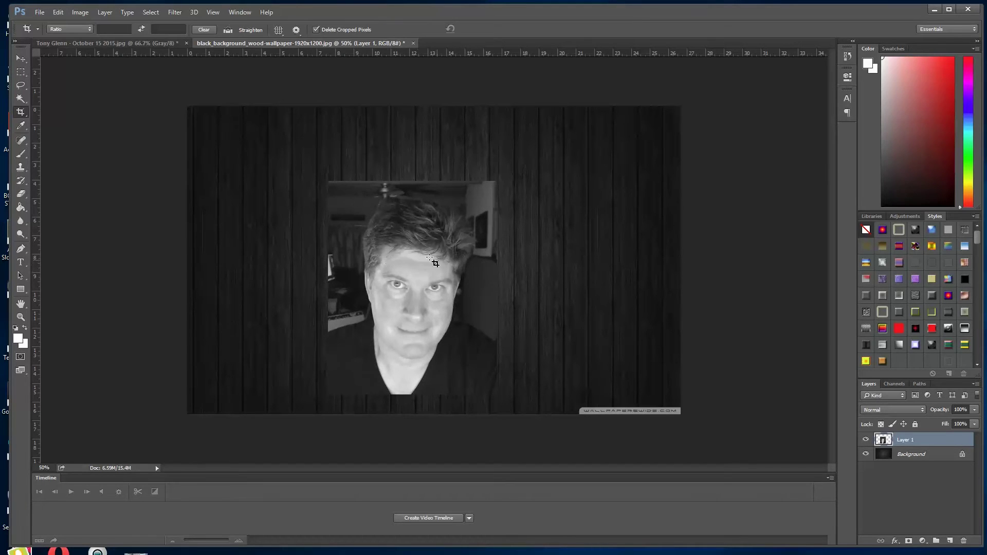
{"action": "left_click", "coordinate": [24, 58]}
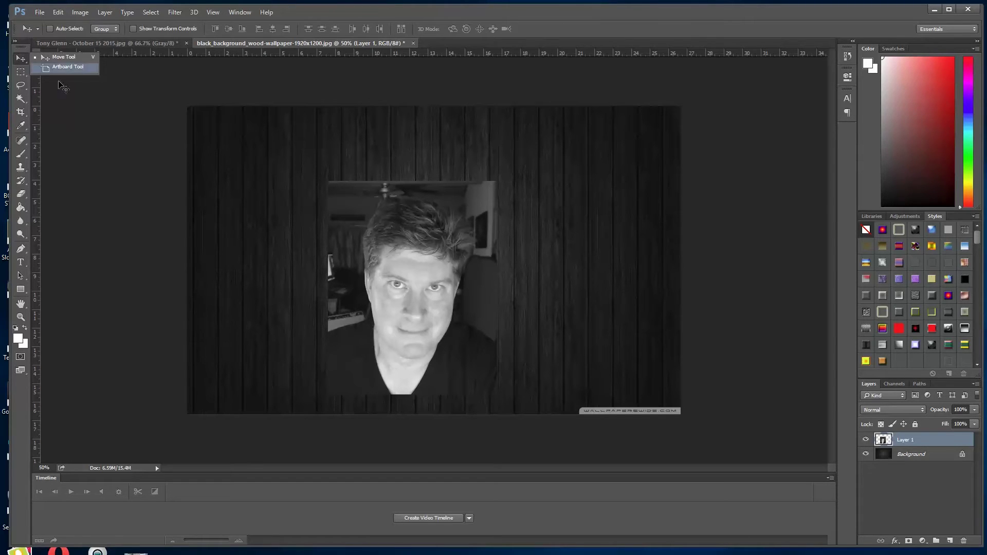
{"action": "left_click_drag", "start_coordinate": [414, 269], "coordinate": [439, 226]}
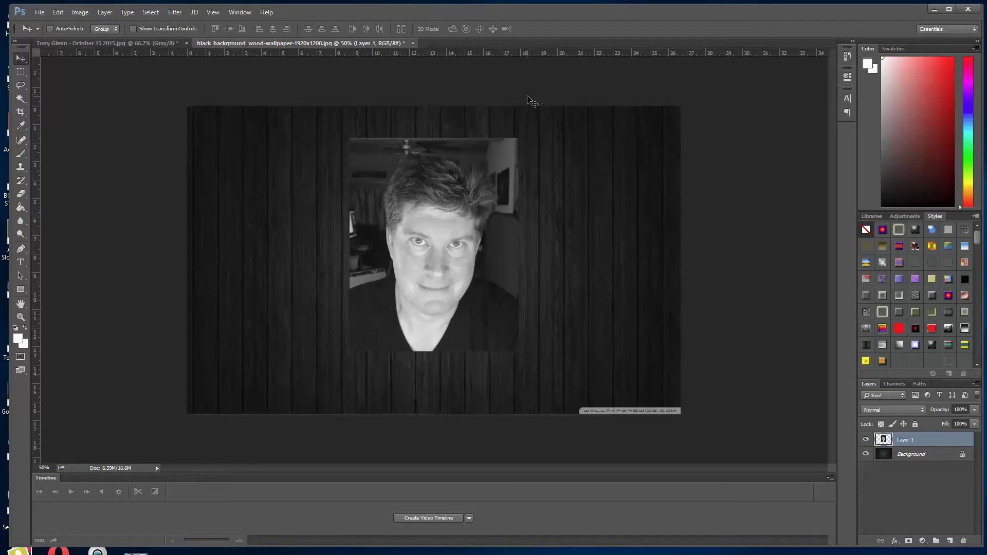
- Erase the portrait layer's hard rectangular edges all around with a soft 86 px Eraser brush at 0% hardness
{"action": "left_click", "coordinate": [20, 197]}
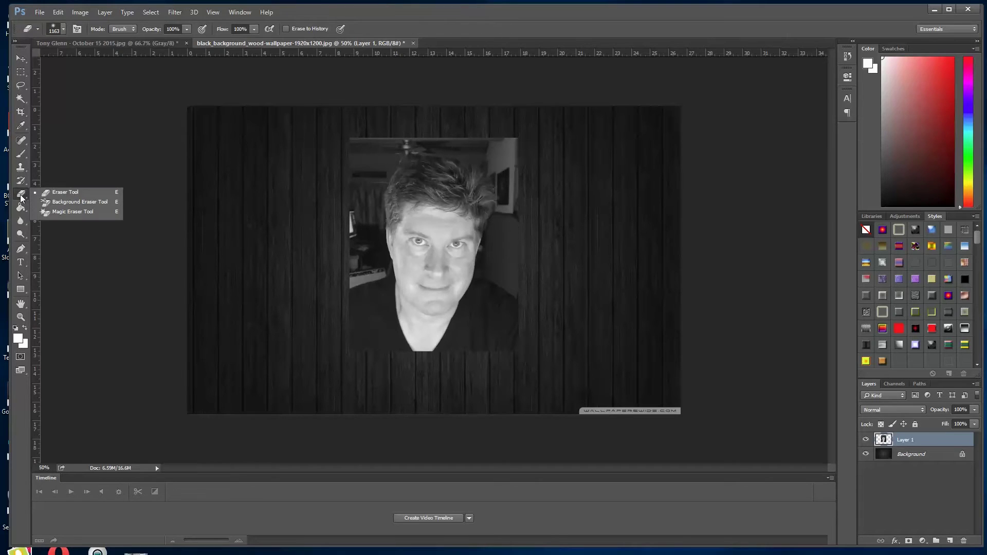
{"action": "left_click", "coordinate": [71, 194]}
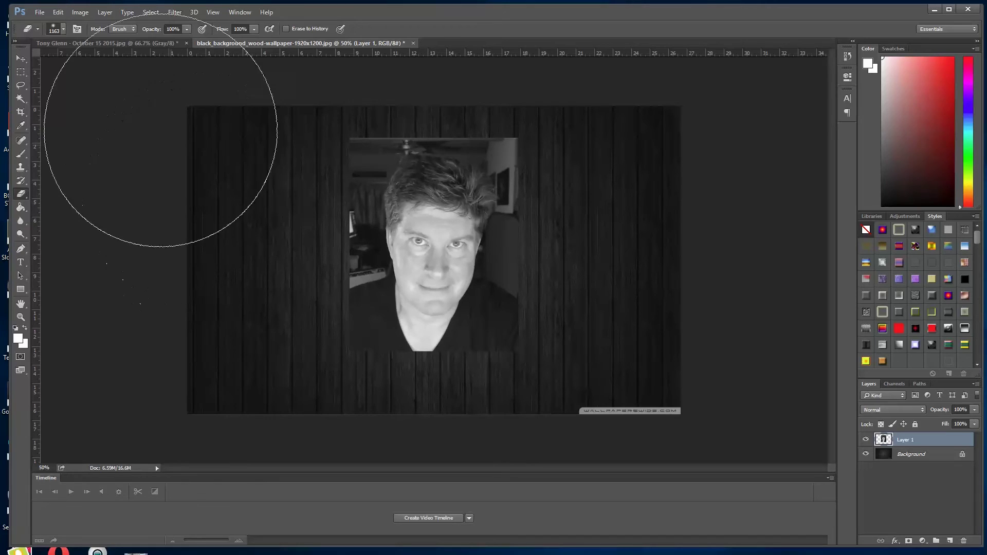
{"action": "left_click", "coordinate": [63, 30]}
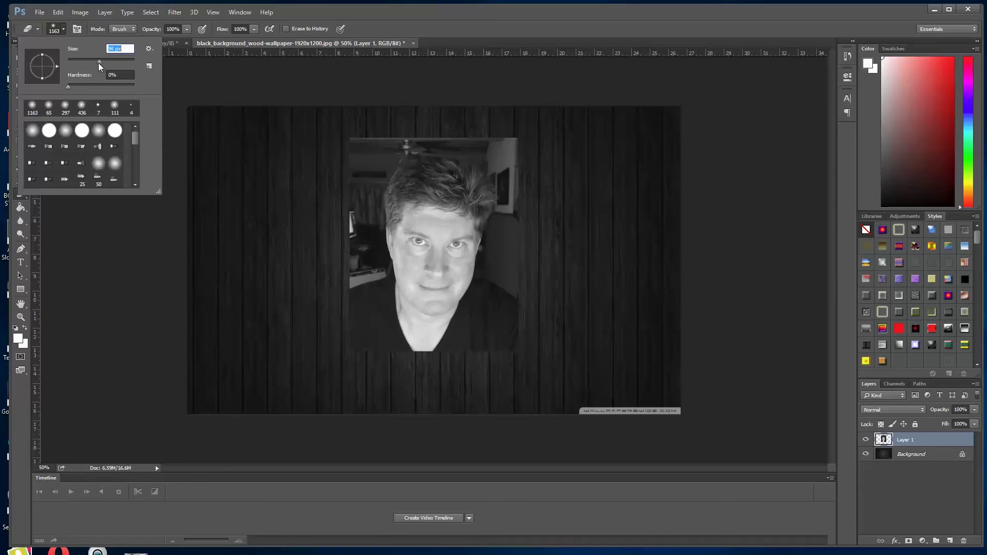
{"action": "left_click_drag", "start_coordinate": [98, 63], "coordinate": [97, 63]}
{"action": "left_click", "coordinate": [352, 136]}
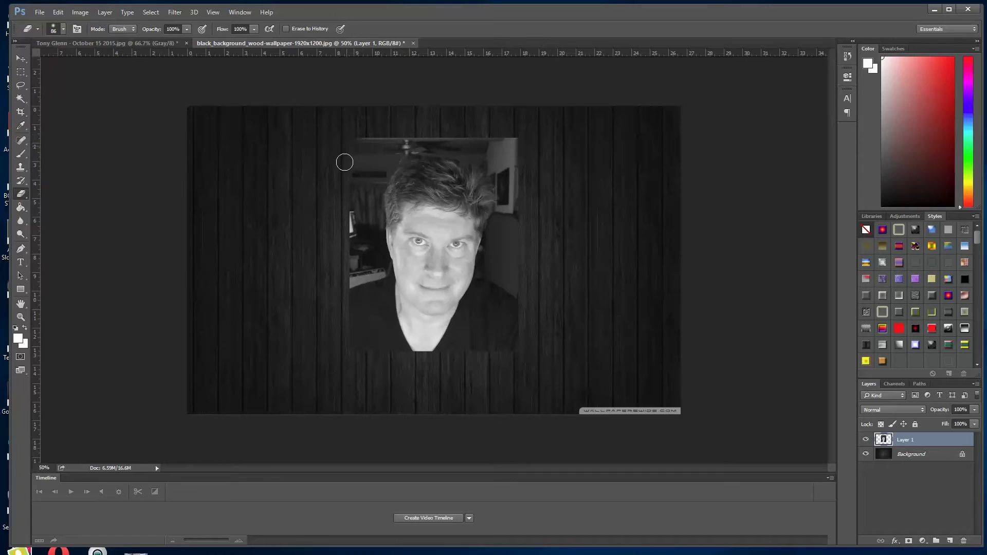
{"action": "mouse_move", "coordinate": [342, 213]}
{"action": "left_mouse_down"}
{"action": "mouse_move", "coordinate": [344, 171]}
{"action": "mouse_move", "coordinate": [344, 255]}
{"action": "left_mouse_up"}
{"action": "mouse_move", "coordinate": [412, 132]}
{"action": "left_mouse_down"}
{"action": "mouse_move", "coordinate": [337, 148]}
{"action": "mouse_move", "coordinate": [521, 146]}
{"action": "mouse_move", "coordinate": [473, 131]}
{"action": "mouse_move", "coordinate": [503, 138]}
{"action": "mouse_move", "coordinate": [524, 160]}
{"action": "mouse_move", "coordinate": [533, 178]}
{"action": "mouse_move", "coordinate": [510, 147]}
{"action": "mouse_move", "coordinate": [524, 231]}
{"action": "left_mouse_up"}
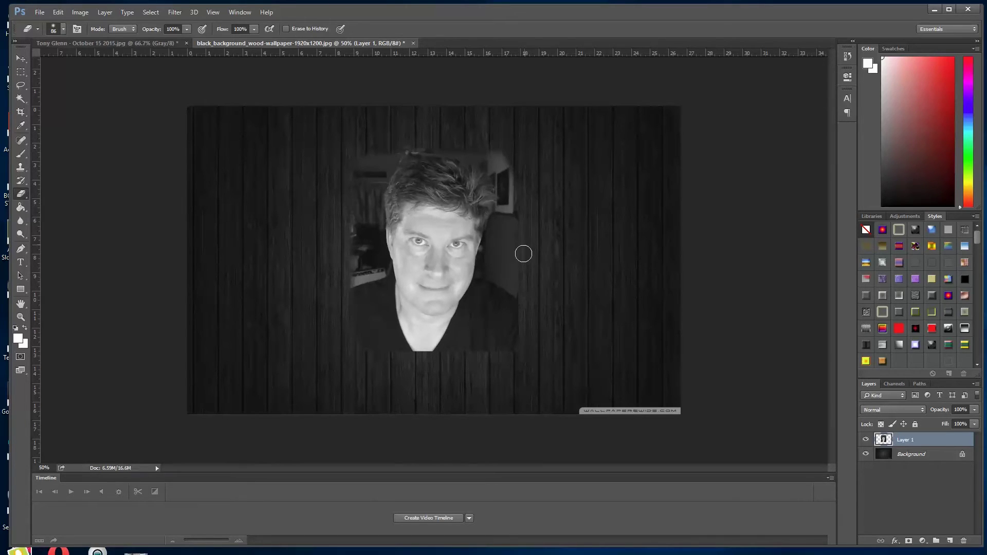
{"action": "mouse_move", "coordinate": [522, 320]}
{"action": "left_mouse_down"}
{"action": "mouse_move", "coordinate": [514, 350]}
{"action": "mouse_move", "coordinate": [475, 359]}
{"action": "mouse_move", "coordinate": [348, 338]}
{"action": "mouse_move", "coordinate": [476, 356]}
{"action": "mouse_move", "coordinate": [530, 309]}
{"action": "left_mouse_up"}
{"action": "mouse_move", "coordinate": [502, 134]}
{"action": "left_mouse_down"}
{"action": "mouse_move", "coordinate": [516, 191]}
{"action": "mouse_move", "coordinate": [507, 326]}
{"action": "mouse_move", "coordinate": [465, 361]}
{"action": "mouse_move", "coordinate": [360, 377]}
{"action": "mouse_move", "coordinate": [335, 295]}
{"action": "mouse_move", "coordinate": [335, 207]}
{"action": "mouse_move", "coordinate": [354, 137]}
{"action": "mouse_move", "coordinate": [372, 137]}
{"action": "mouse_move", "coordinate": [344, 170]}
{"action": "mouse_move", "coordinate": [365, 150]}
{"action": "mouse_move", "coordinate": [406, 139]}
{"action": "mouse_move", "coordinate": [501, 149]}
{"action": "mouse_move", "coordinate": [520, 171]}
{"action": "mouse_move", "coordinate": [452, 130]}
{"action": "mouse_move", "coordinate": [370, 152]}
{"action": "mouse_move", "coordinate": [353, 178]}
{"action": "mouse_move", "coordinate": [337, 293]}
{"action": "mouse_move", "coordinate": [352, 332]}
{"action": "mouse_move", "coordinate": [374, 356]}
{"action": "mouse_move", "coordinate": [445, 373]}
{"action": "mouse_move", "coordinate": [511, 335]}
{"action": "mouse_move", "coordinate": [536, 223]}
{"action": "mouse_move", "coordinate": [511, 165]}
{"action": "mouse_move", "coordinate": [489, 145]}
{"action": "mouse_move", "coordinate": [547, 179]}
{"action": "left_mouse_up"}
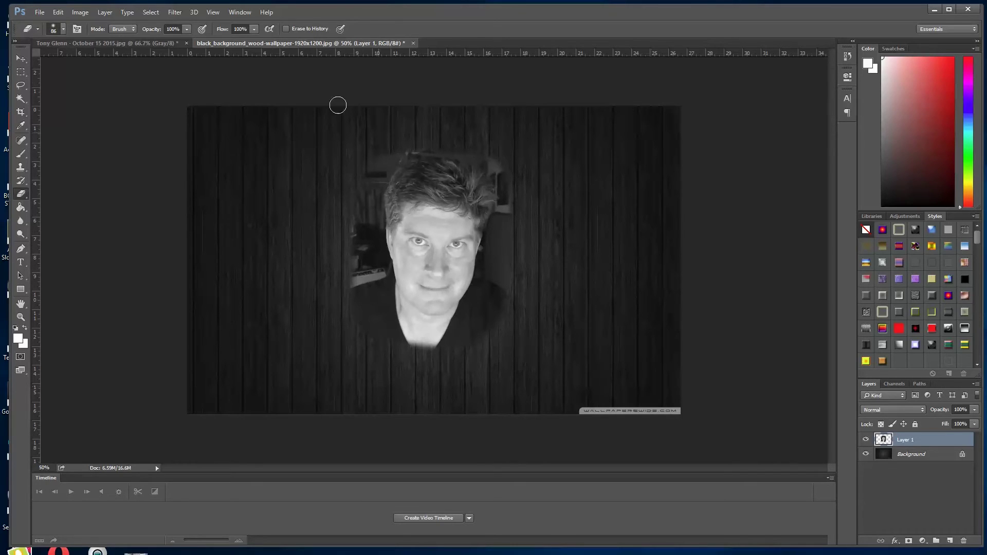
- Crop a thin strip off the composite's upper edge and a larger strip off its lower edge, removing the website watermark
{"action": "left_click", "coordinate": [21, 113]}
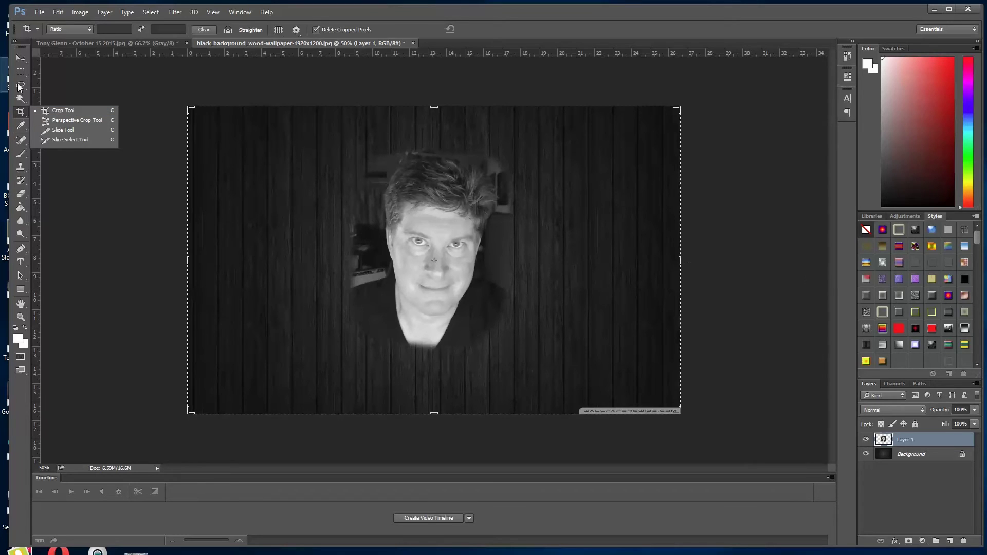
{"action": "left_click_drag", "start_coordinate": [435, 107], "coordinate": [435, 114]}
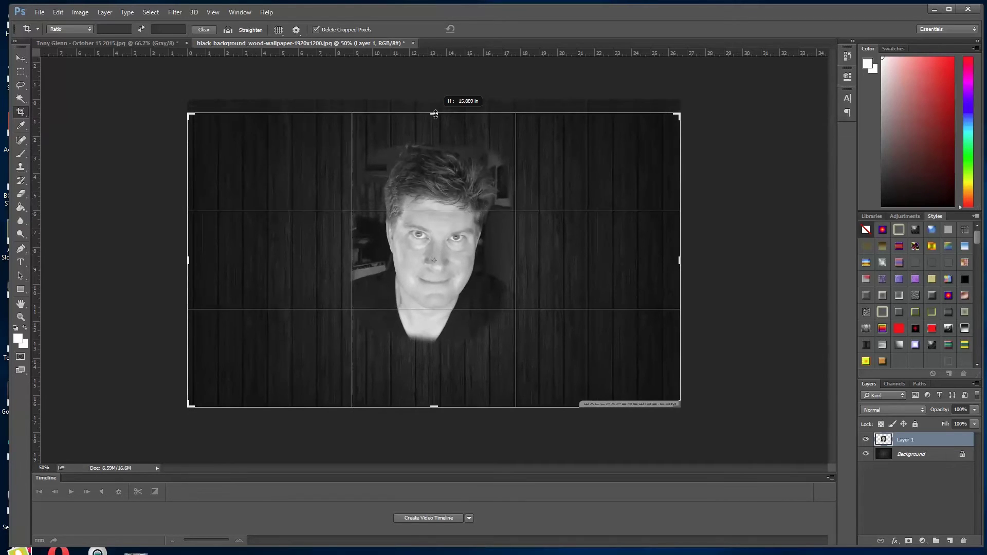
{"action": "left_click_drag", "start_coordinate": [435, 409], "coordinate": [435, 372]}
{"action": "key", "text": "Return"}
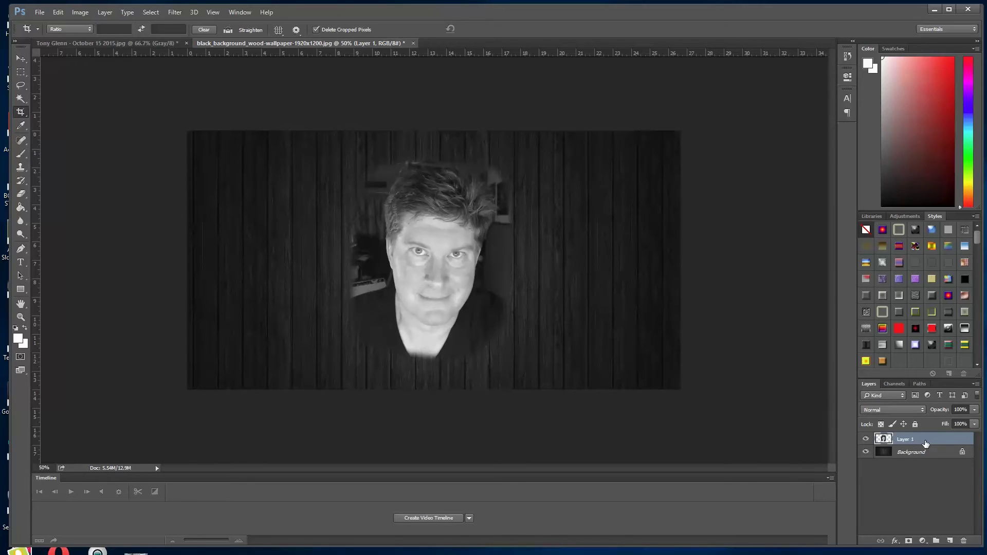
- Scale the portrait layer down proportionally about its center to about 87.5%
{"action": "left_click", "coordinate": [57, 12]}
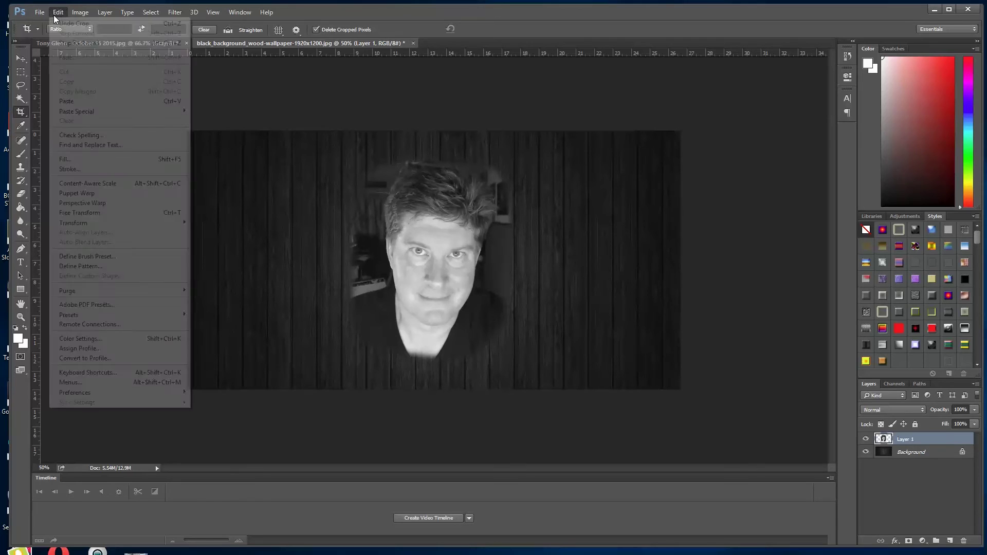
{"action": "mouse_move", "coordinate": [105, 227]}
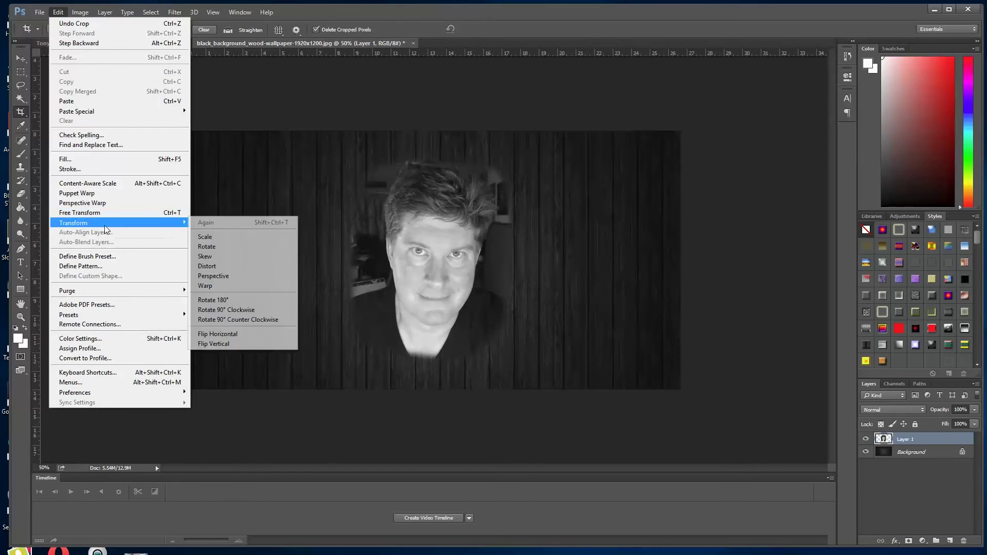
{"action": "left_click", "coordinate": [205, 237]}
{"action": "left_click_drag", "start_coordinate": [519, 148], "coordinate": [508, 161]}
{"action": "left_click_drag", "start_coordinate": [455, 250], "coordinate": [455, 250]}
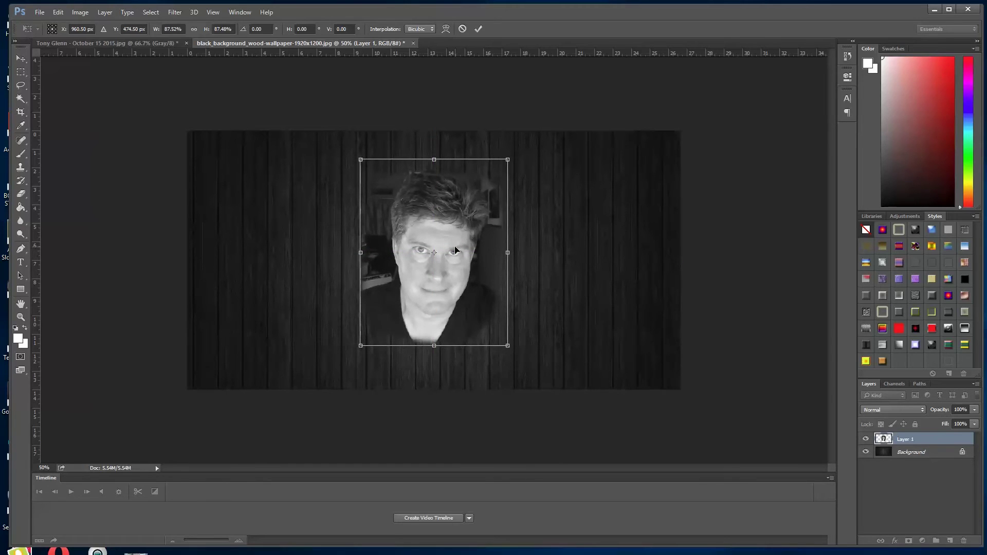
{"action": "key", "text": "Return"}
{"action": "key", "text": "c"}
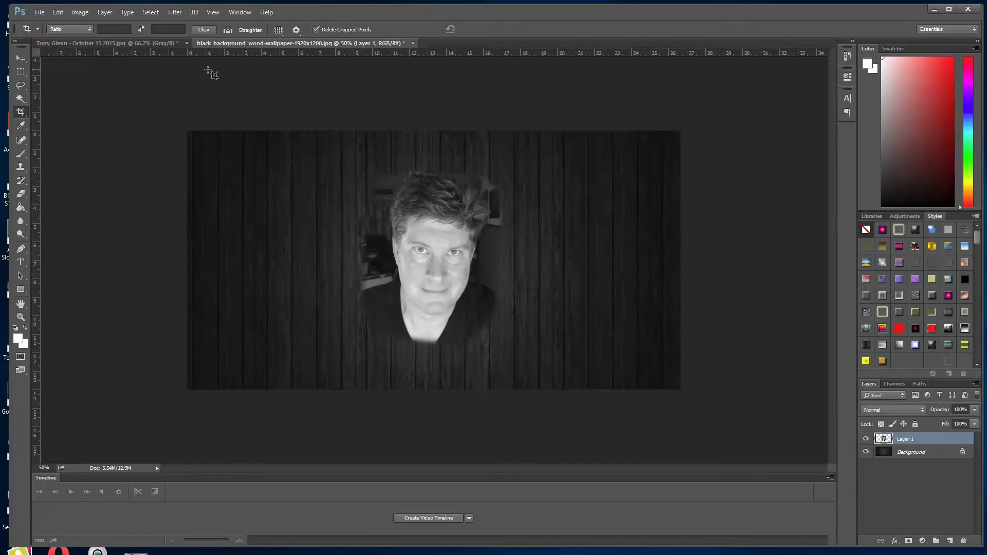
- Save the composite to the Desktop as a JPEG at quality 12 (Maximum), named with the subject's first name followed by "with background"
{"action": "left_click", "coordinate": [40, 15]}
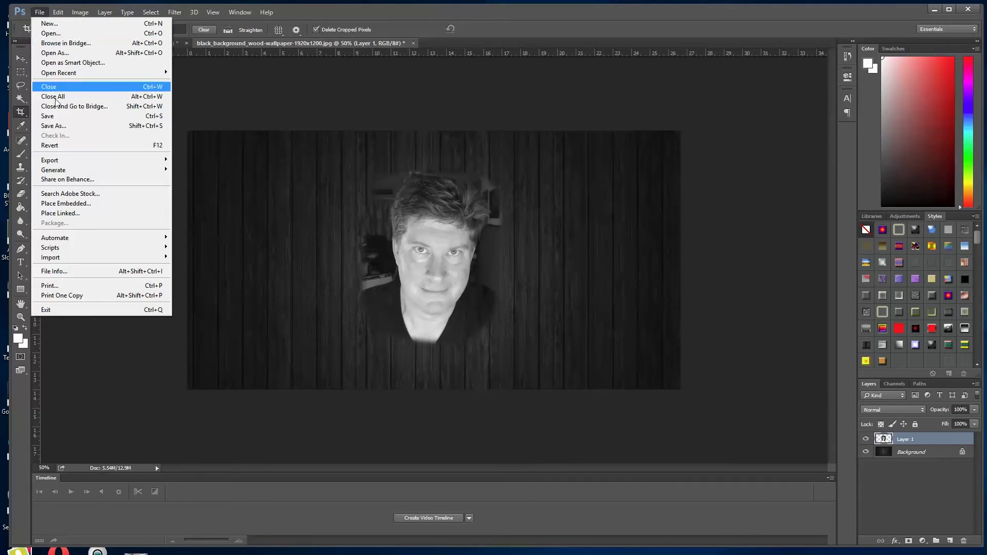
{"action": "left_click", "coordinate": [95, 127]}
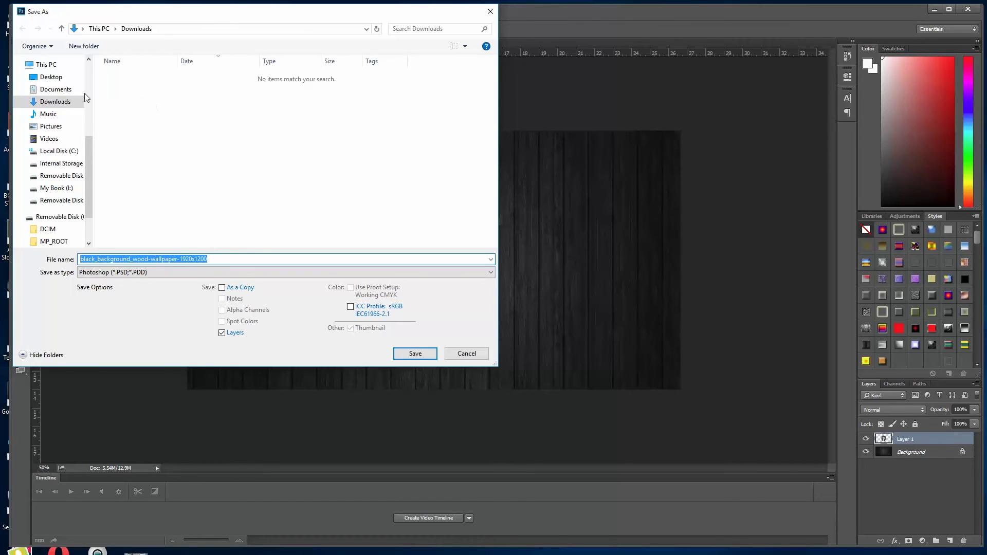
{"action": "left_click", "coordinate": [51, 78]}
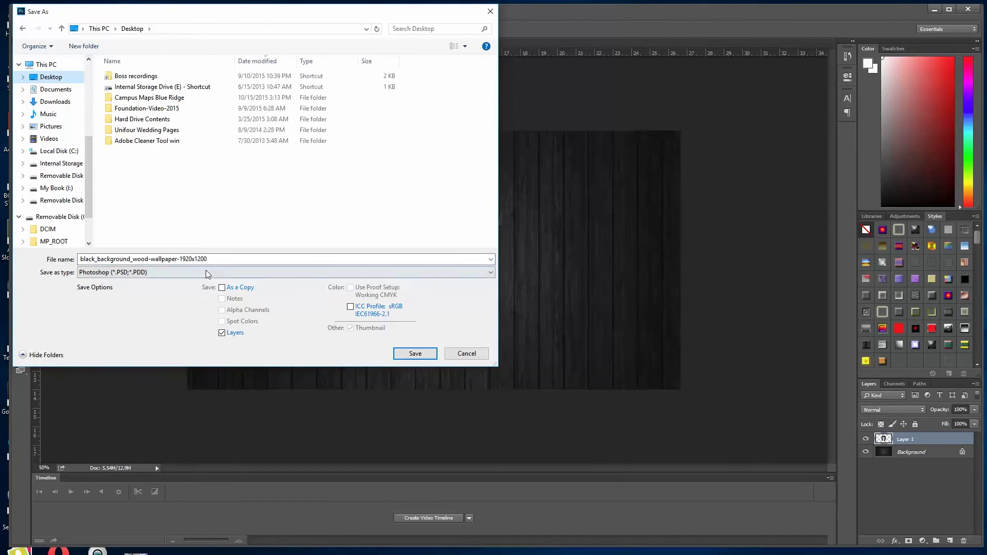
{"action": "double_click", "coordinate": [217, 259]}
{"action": "type", "text": "Tony with backgroun"}
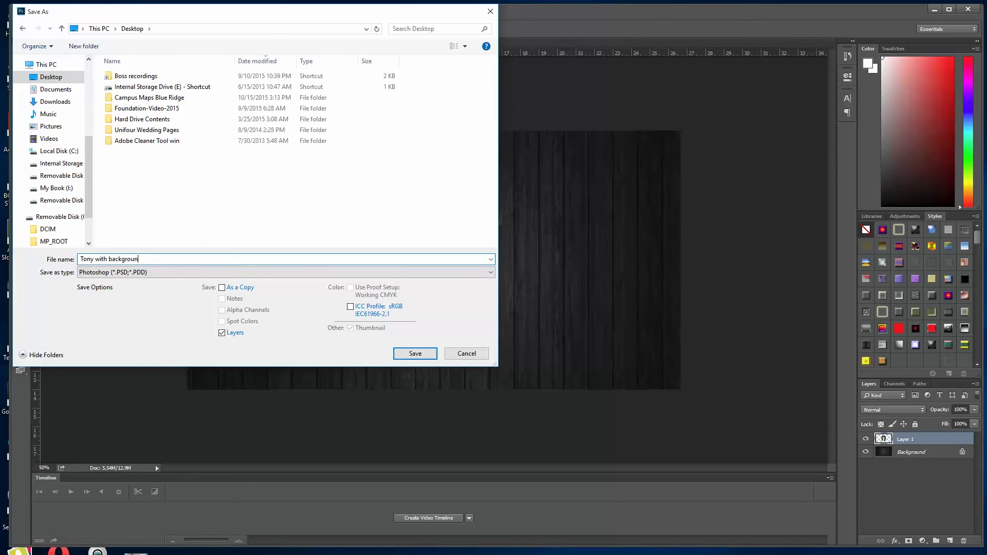
{"action": "left_click", "coordinate": [491, 271]}
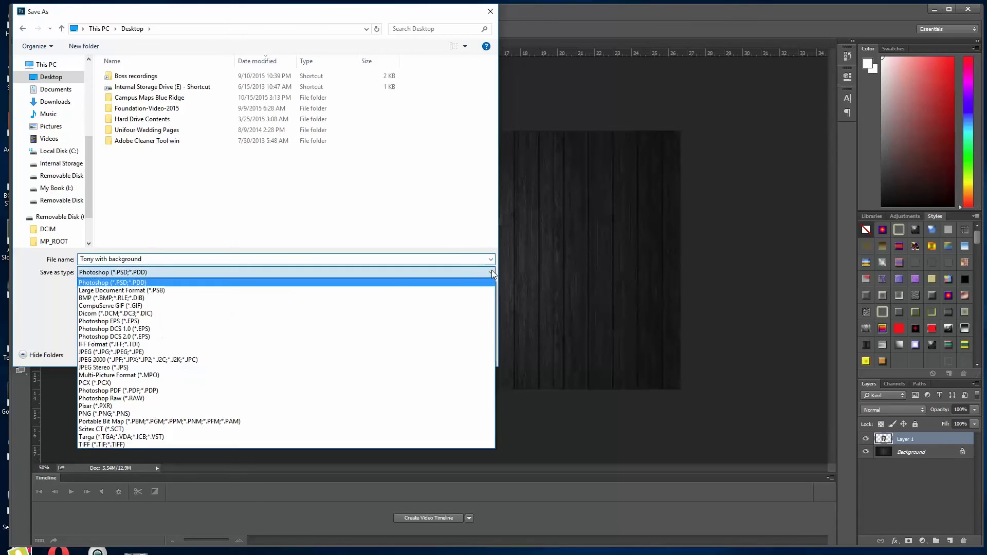
{"action": "left_click", "coordinate": [109, 353]}
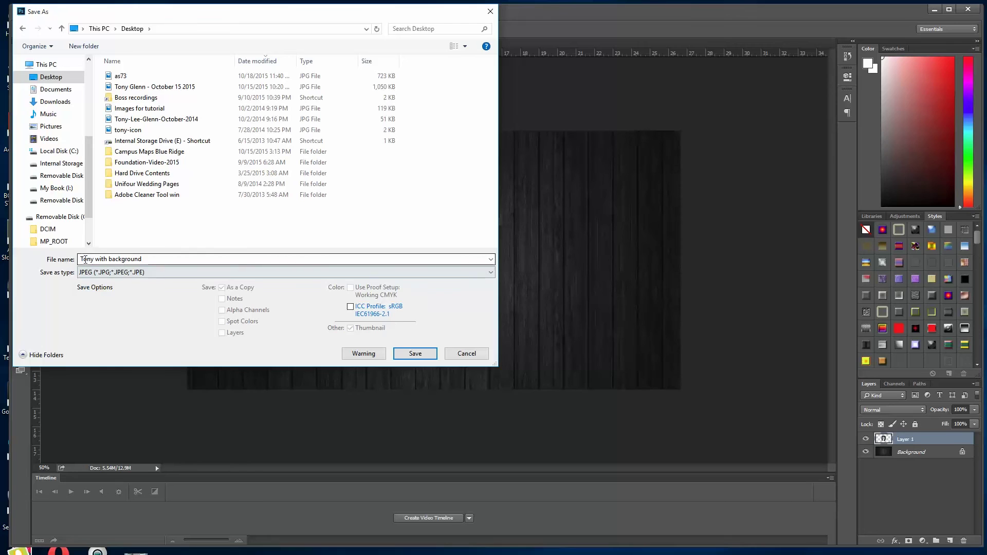
{"action": "left_click", "coordinate": [416, 354]}
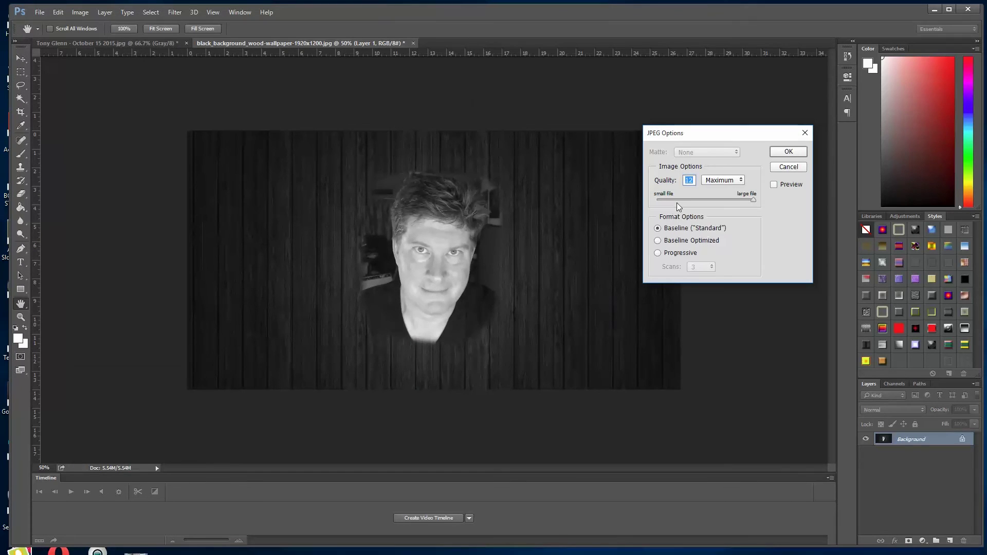
{"action": "left_click_drag", "start_coordinate": [735, 133], "coordinate": [596, 92]}
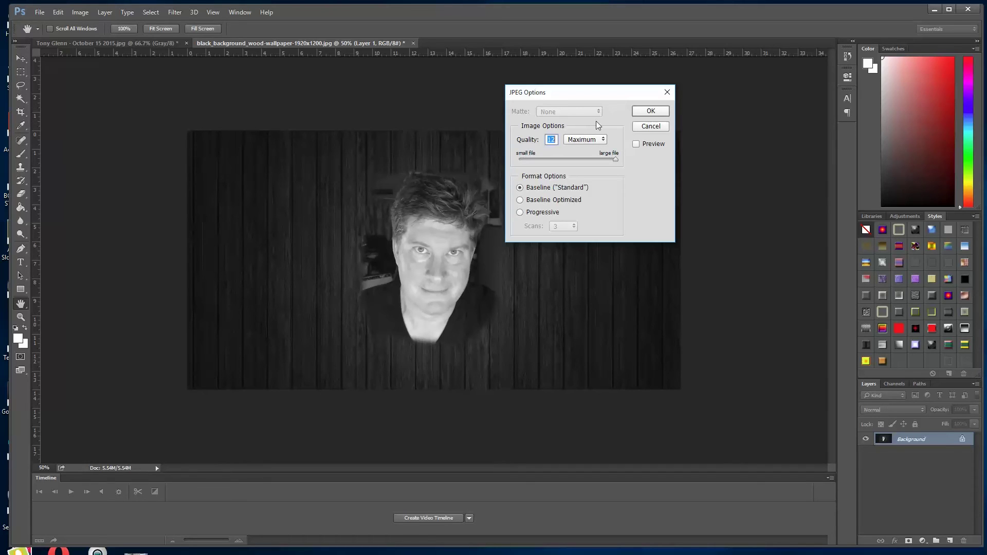
{"action": "left_click", "coordinate": [651, 112]}
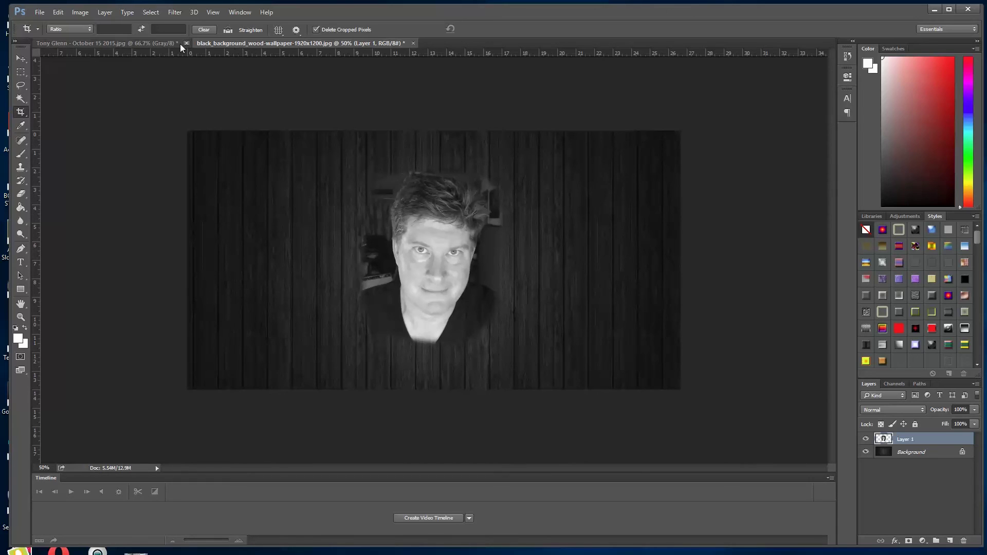
- Close the wood wallpaper document and the portrait photo without saving their changes
{"action": "left_click", "coordinate": [412, 43]}
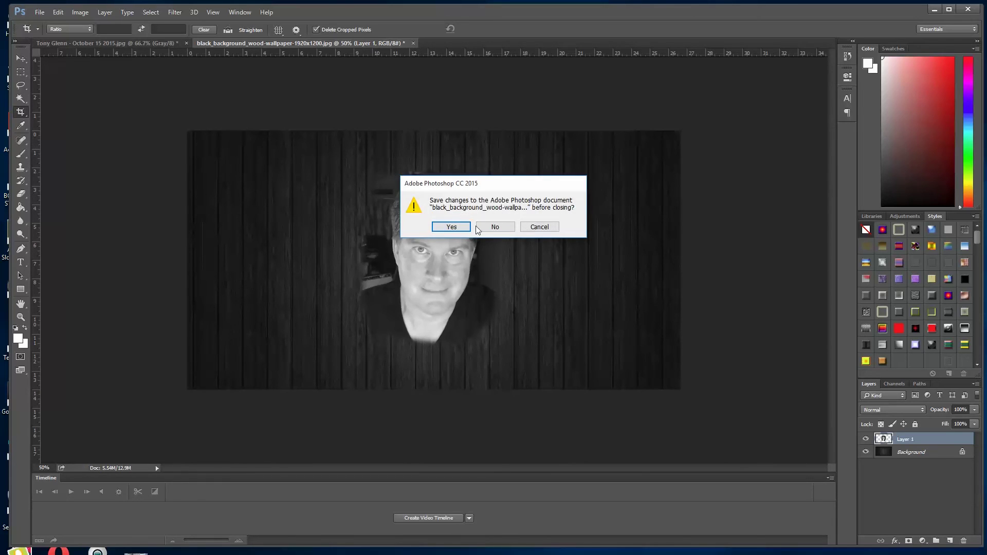
{"action": "left_click", "coordinate": [495, 226]}
{"action": "left_click", "coordinate": [186, 44]}
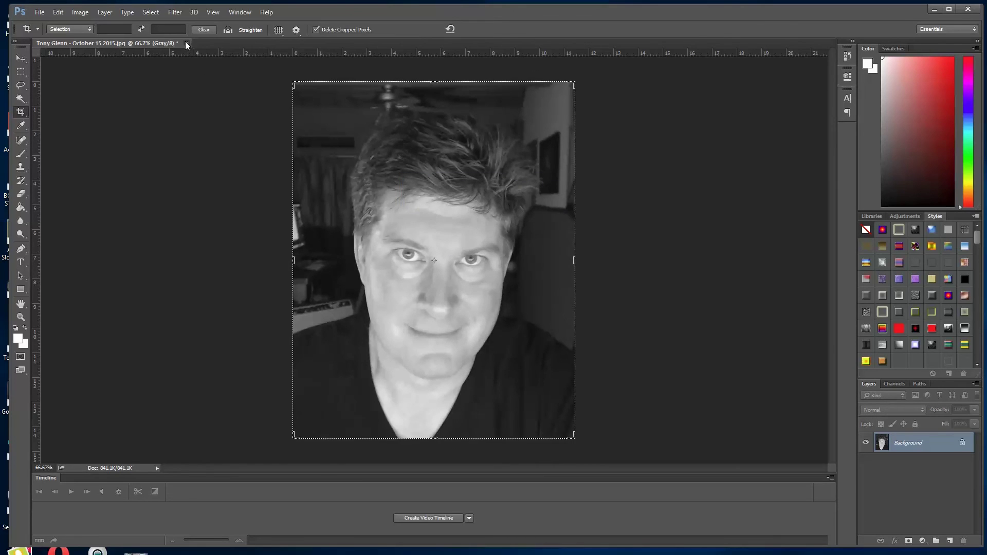
{"action": "left_click", "coordinate": [494, 226]}
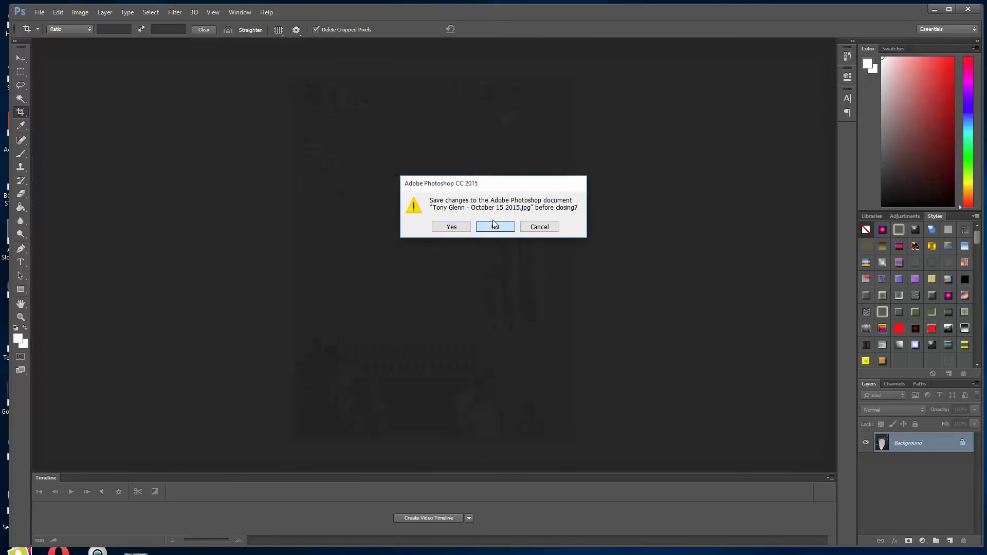
- Open the saved composite JPEG from the Desktop to check it, and close it again
{"action": "left_click", "coordinate": [39, 12]}
{"action": "left_click", "coordinate": [50, 33]}
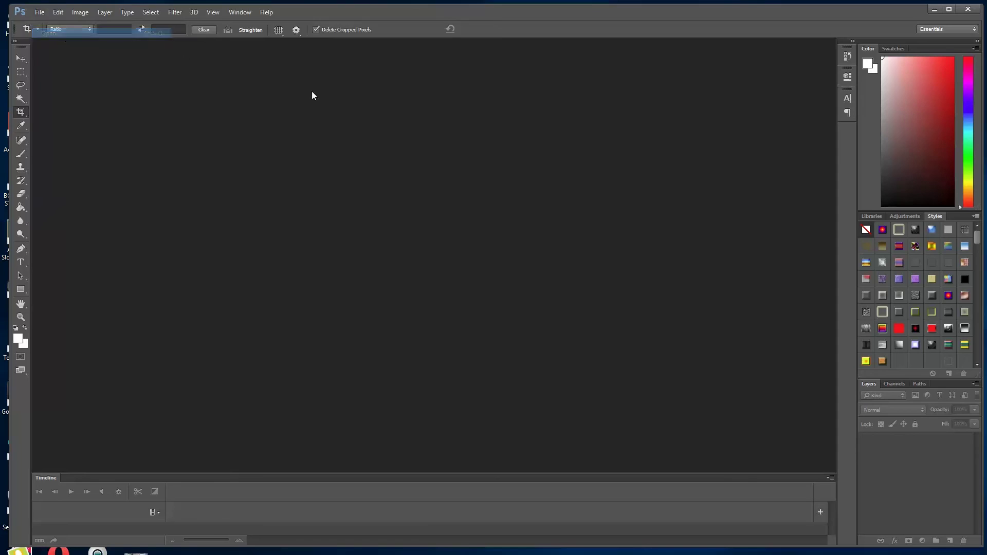
{"action": "left_click", "coordinate": [187, 77]}
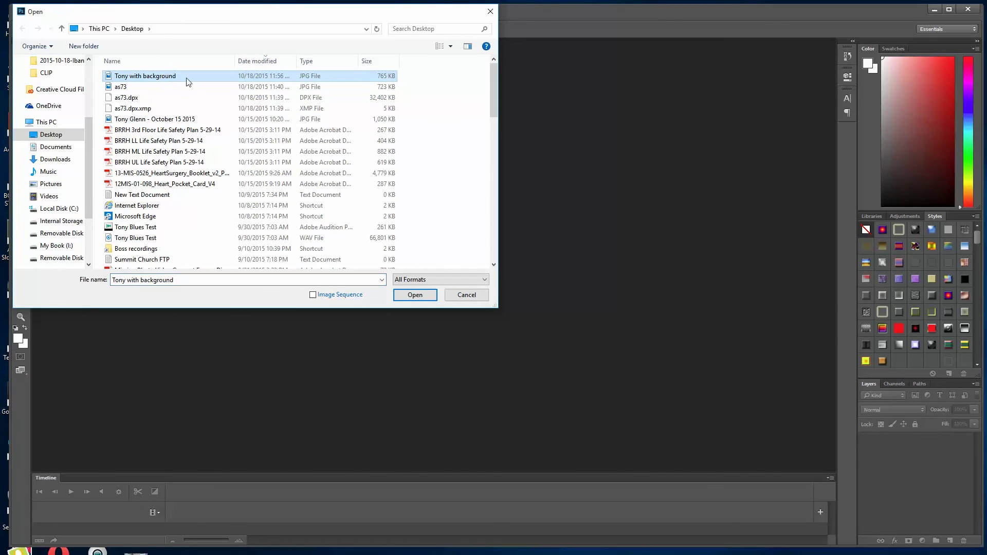
{"action": "left_click", "coordinate": [419, 296]}
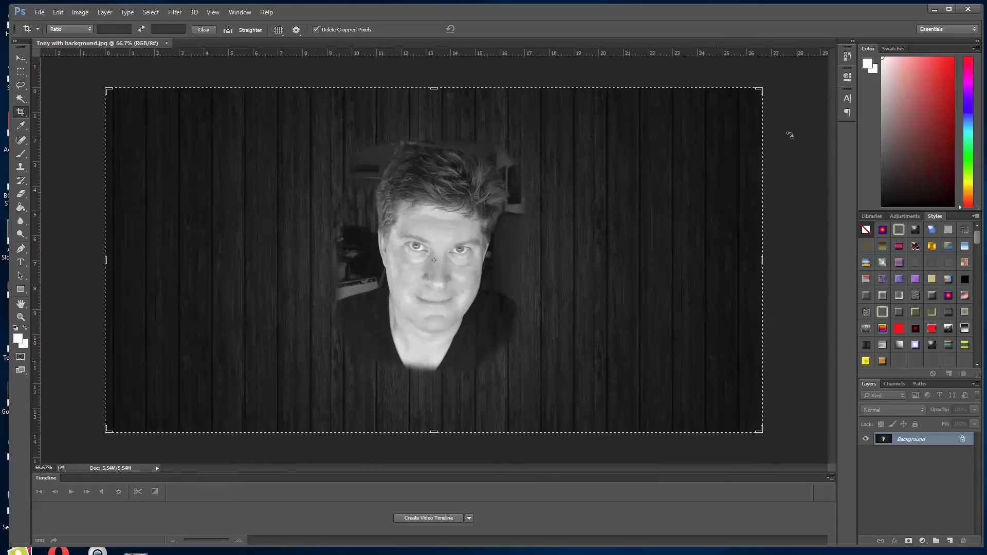
{"action": "left_click", "coordinate": [165, 44]}
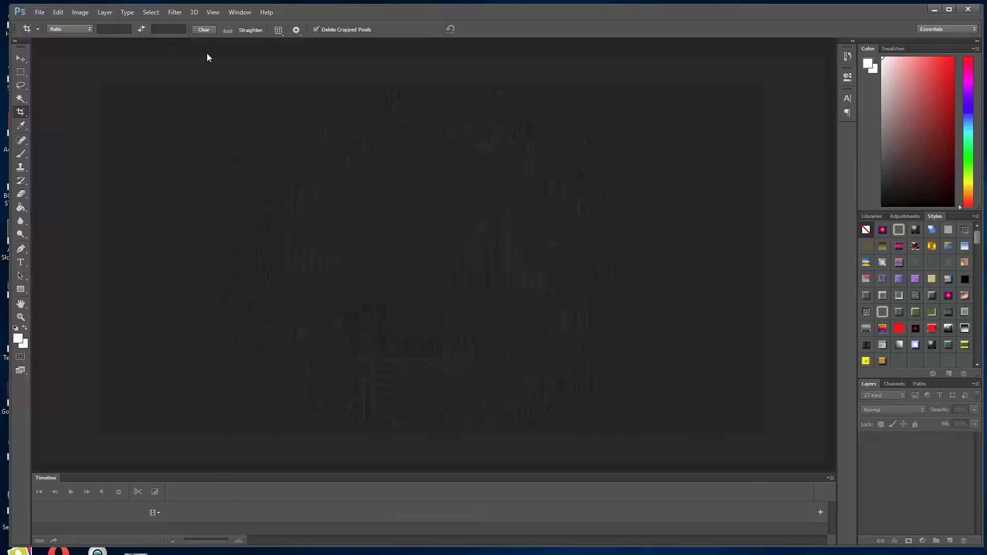